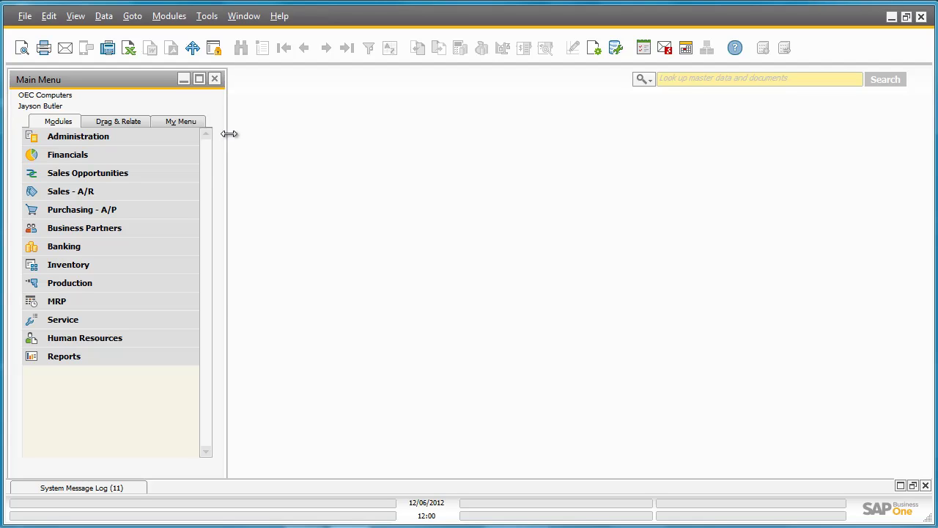
- Start a new goods receipt PO with vendor CTI Computers (V60000)
{"action": "left_click", "coordinate": [177, 210]}
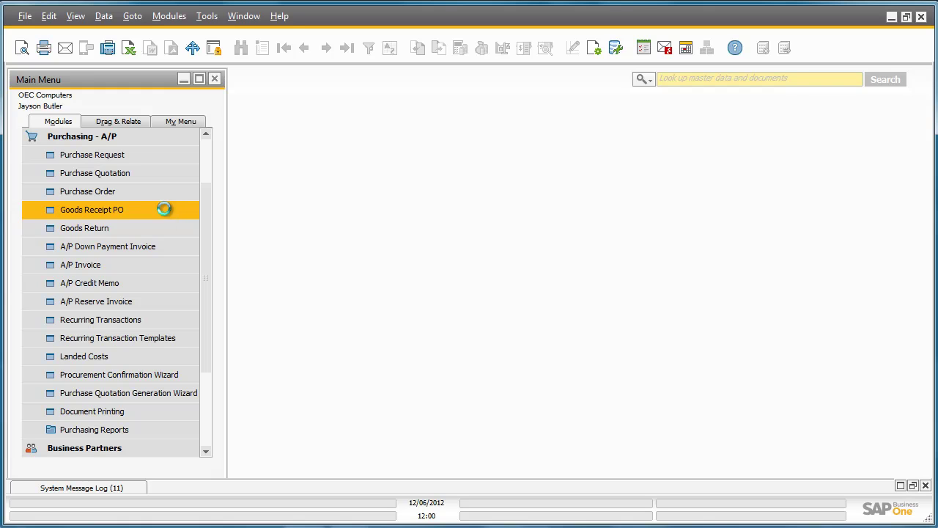
{"action": "left_click", "coordinate": [164, 209]}
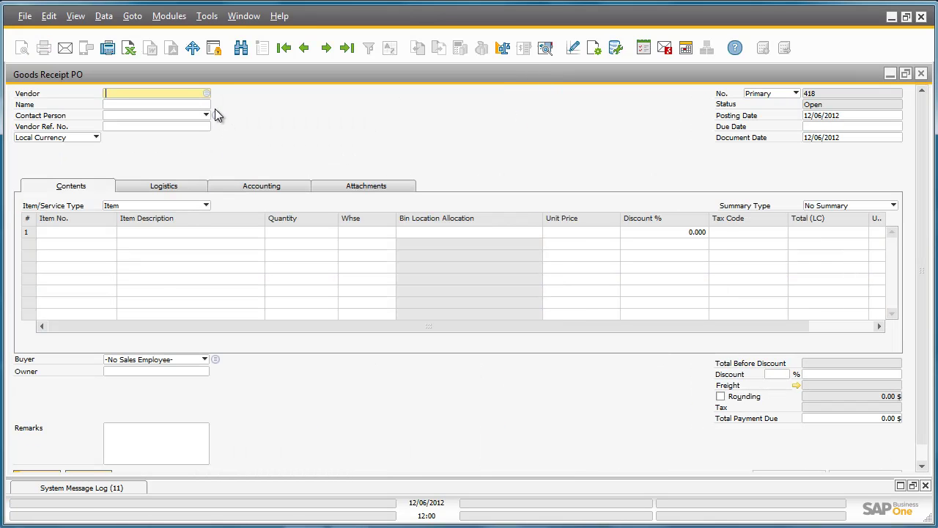
{"action": "left_click", "coordinate": [208, 94]}
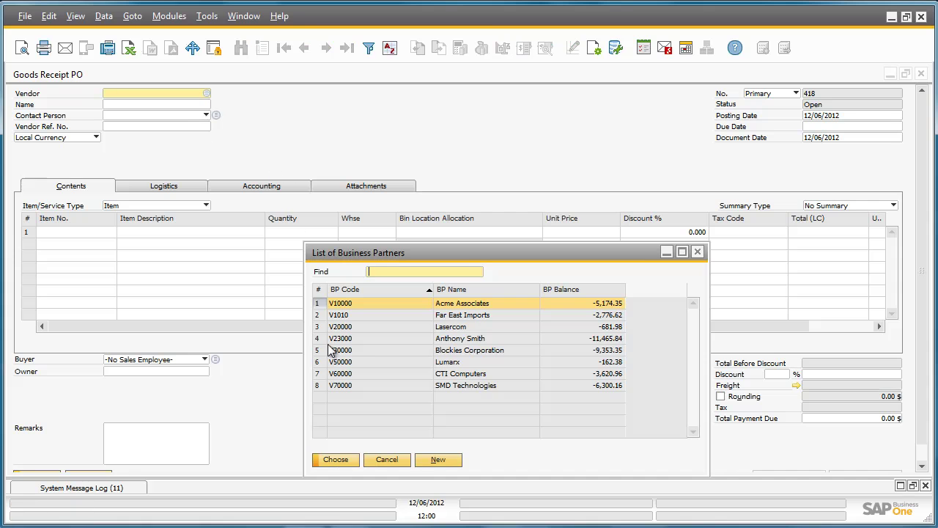
{"action": "left_click", "coordinate": [322, 373]}
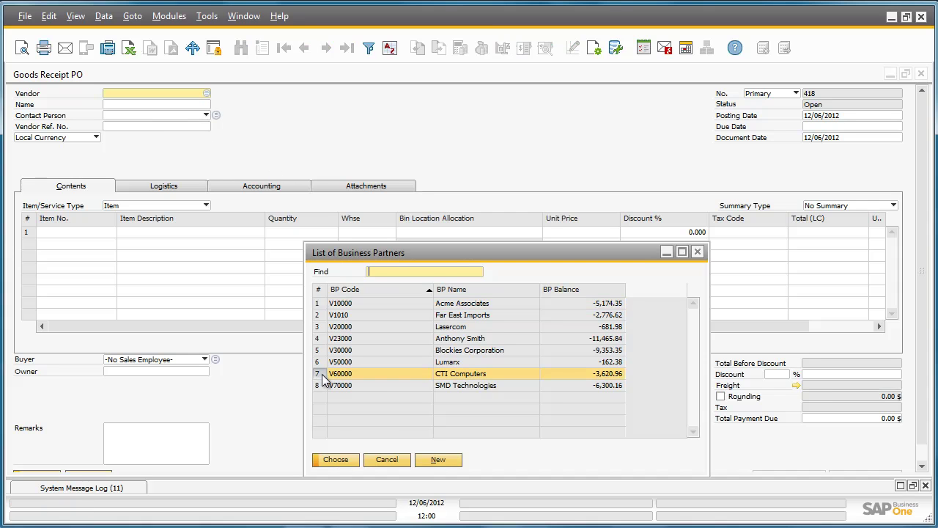
{"action": "left_click", "coordinate": [336, 459]}
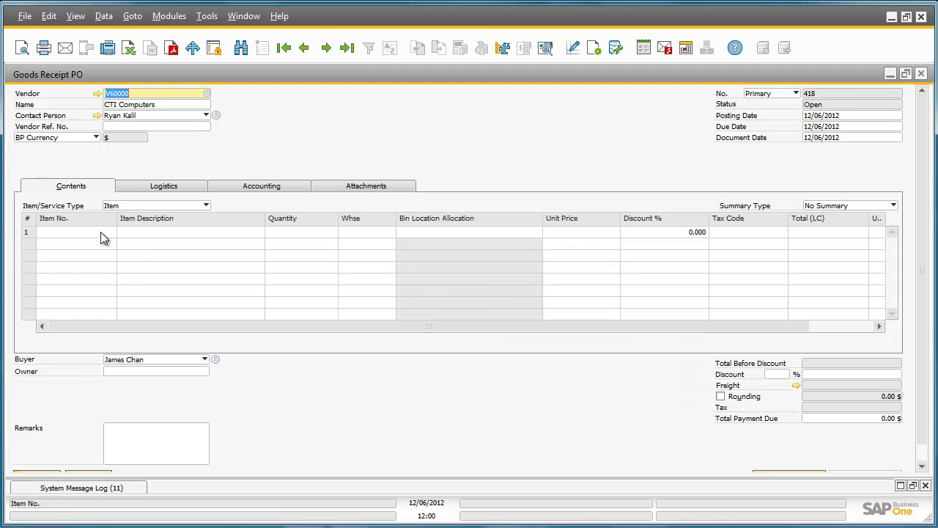
- Add item I00013, SDHC 64 GB CLASS 10, to row 1 at quantity 50
{"action": "left_click", "coordinate": [99, 231]}
{"action": "left_click", "coordinate": [111, 231]}
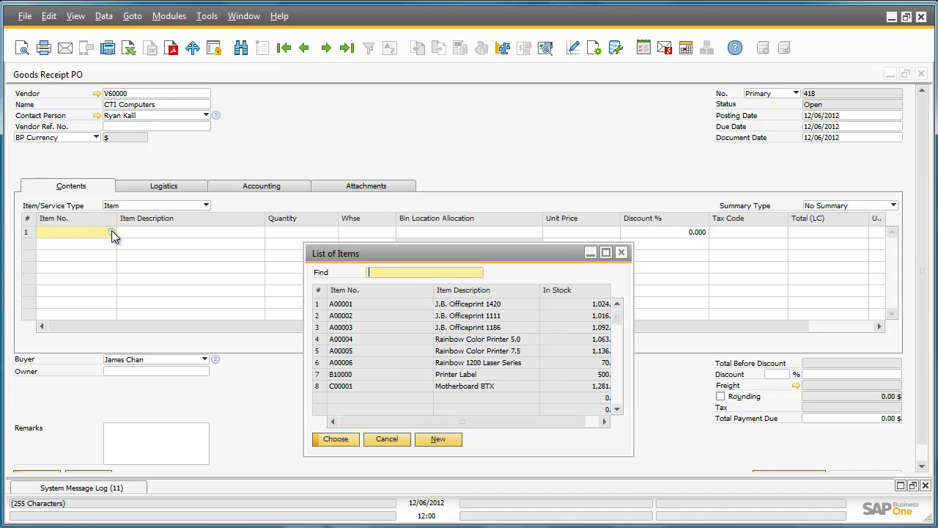
{"action": "left_click", "coordinate": [483, 291]}
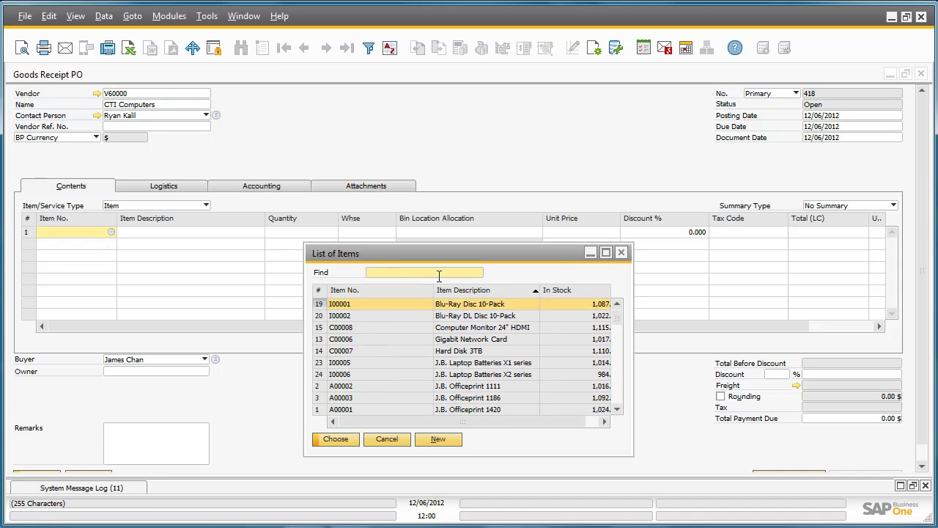
{"action": "type", "text": "SD"}
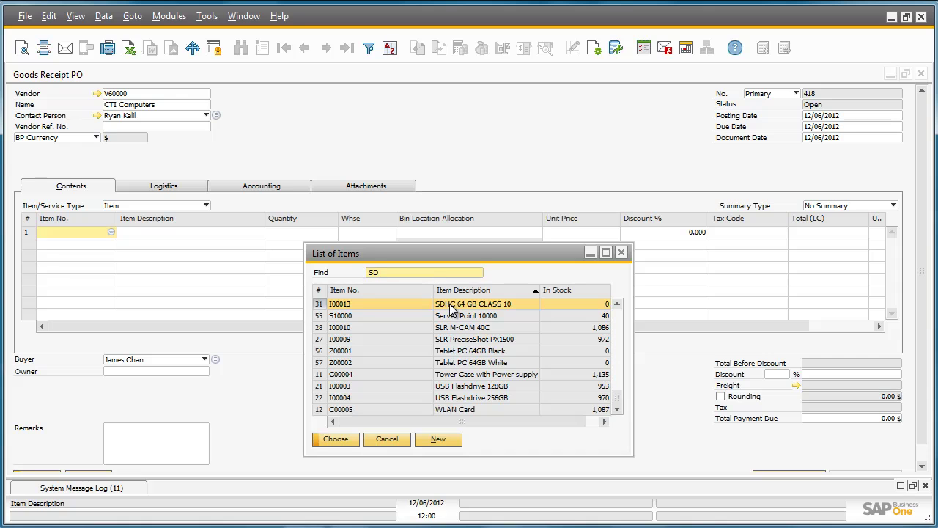
{"action": "double_click", "coordinate": [451, 309]}
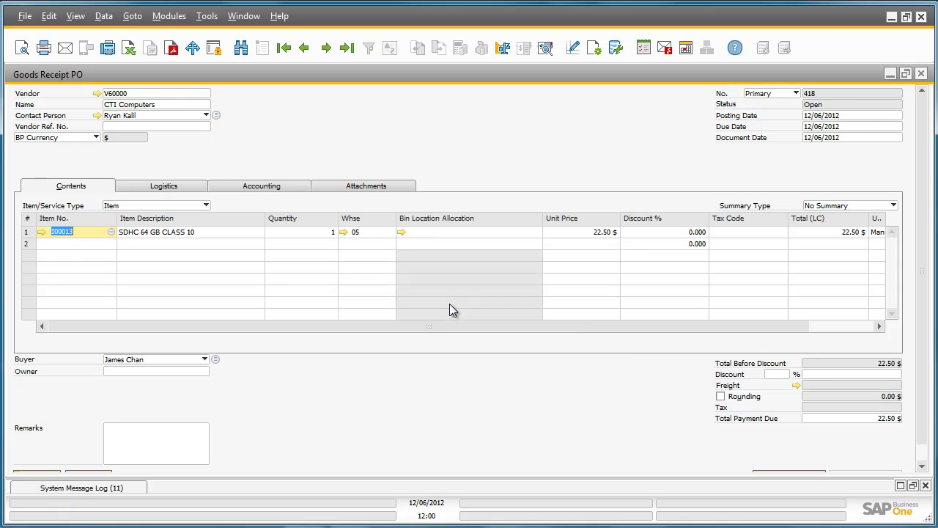
{"action": "left_click", "coordinate": [326, 231]}
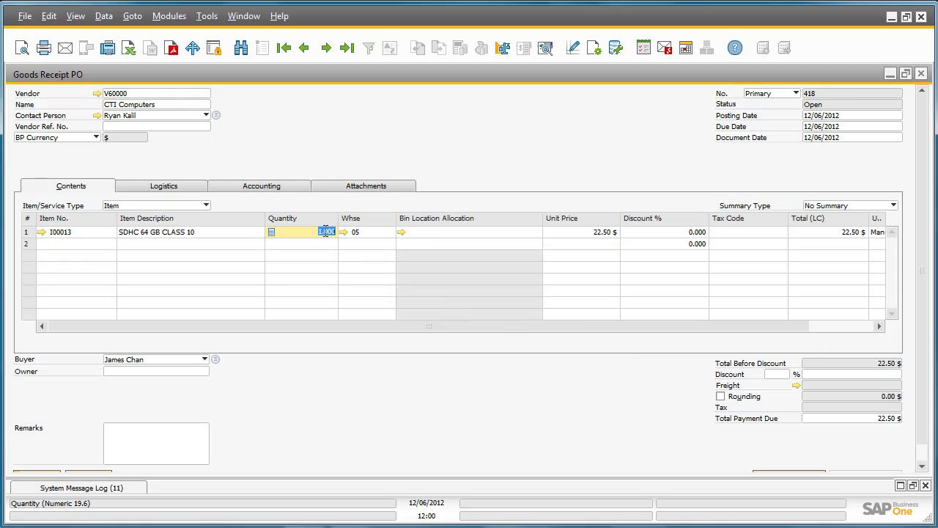
{"action": "type", "text": "50"}
{"action": "key", "text": "Tab"}
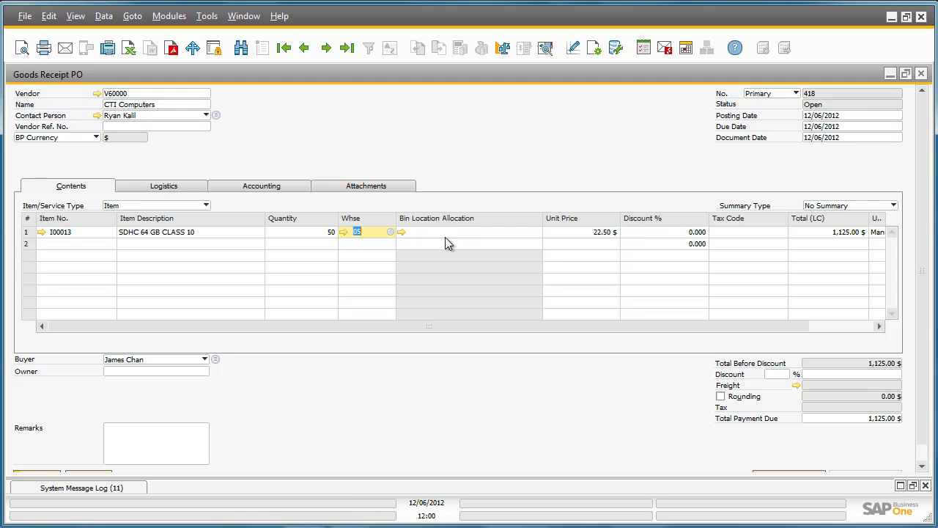
- Allocate 25 of row 1's cards to bin 05-A4-S4-L1
{"action": "left_click", "coordinate": [402, 232]}
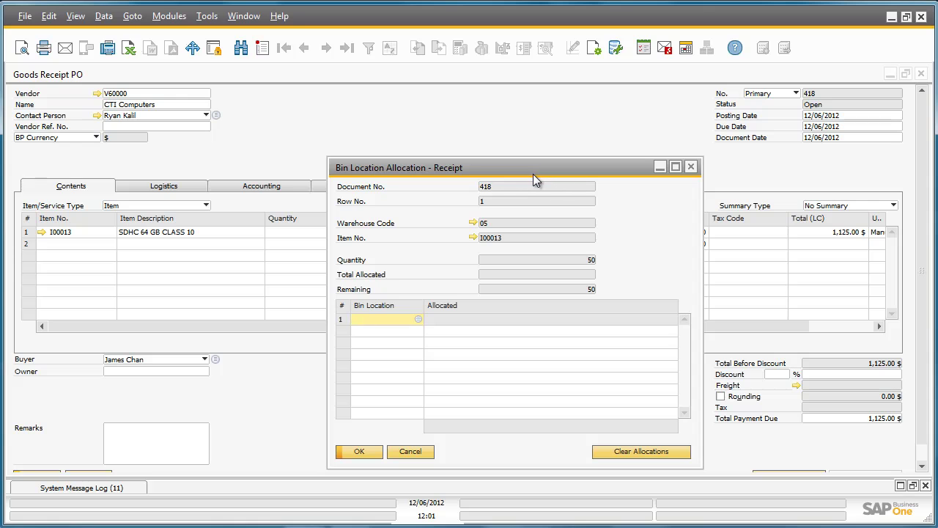
{"action": "left_click", "coordinate": [418, 319]}
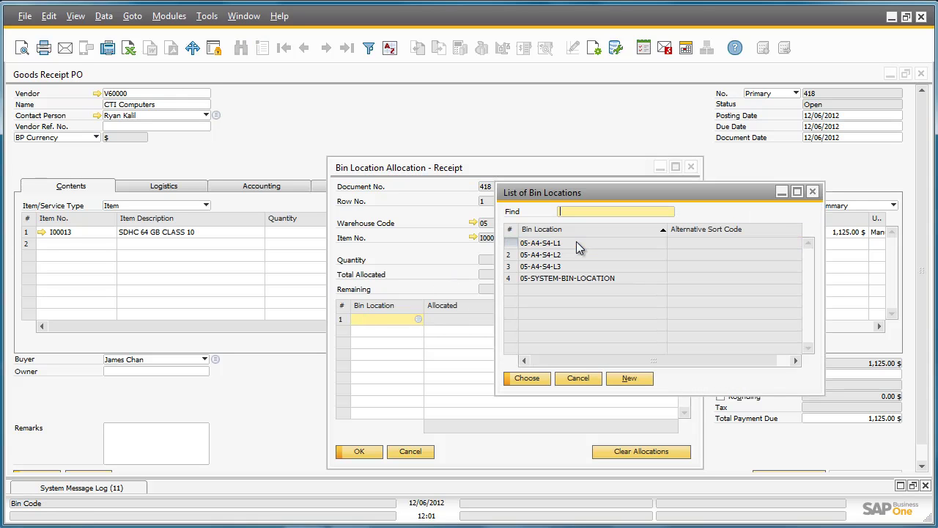
{"action": "double_click", "coordinate": [575, 242]}
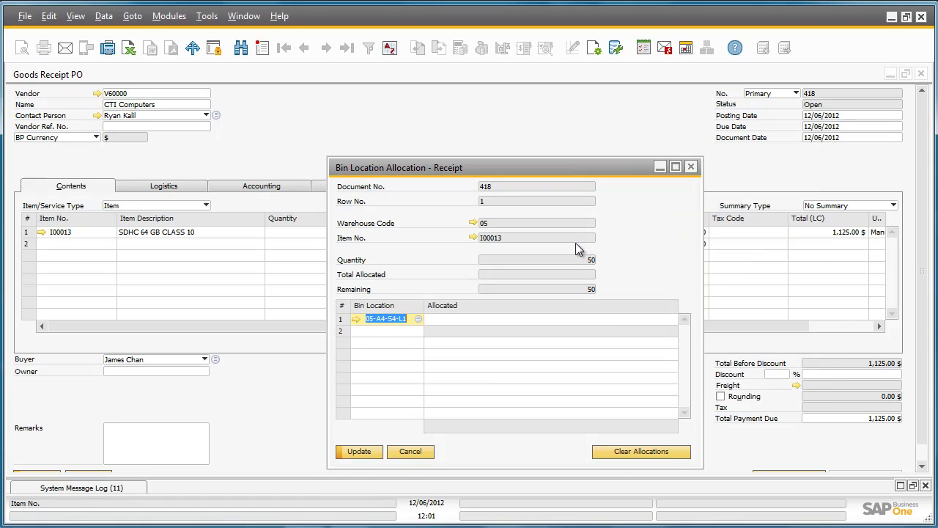
{"action": "left_click", "coordinate": [559, 318]}
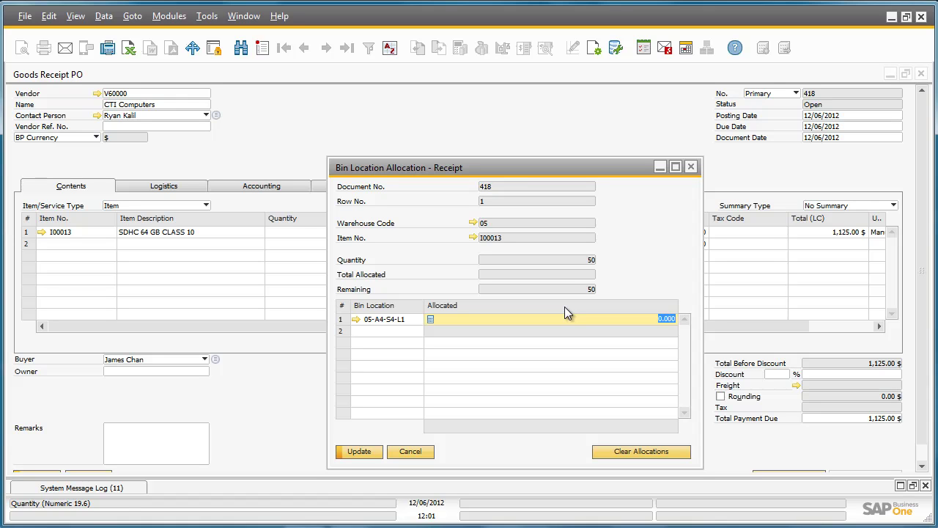
{"action": "type", "text": "25"}
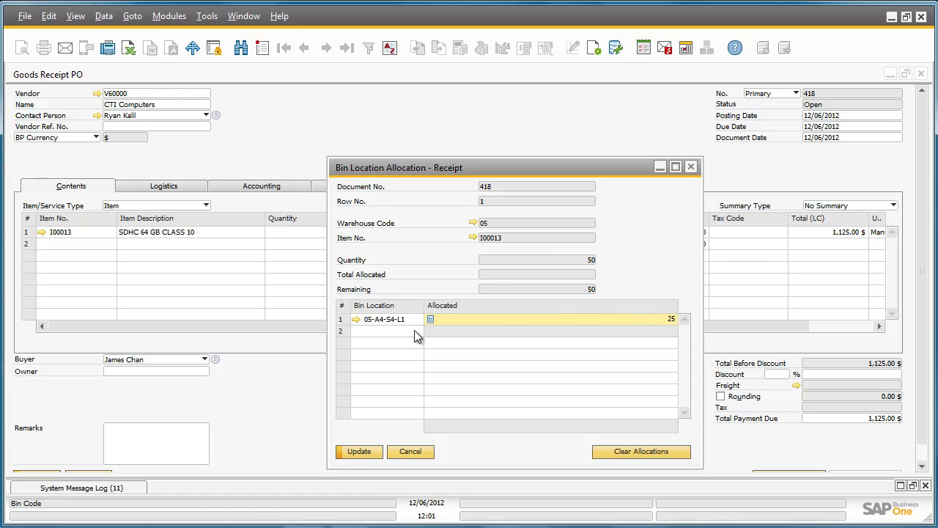
- Allocate the remaining 25 cards to bin 05-A4-S4-L2 and apply the allocation
{"action": "left_click", "coordinate": [411, 334]}
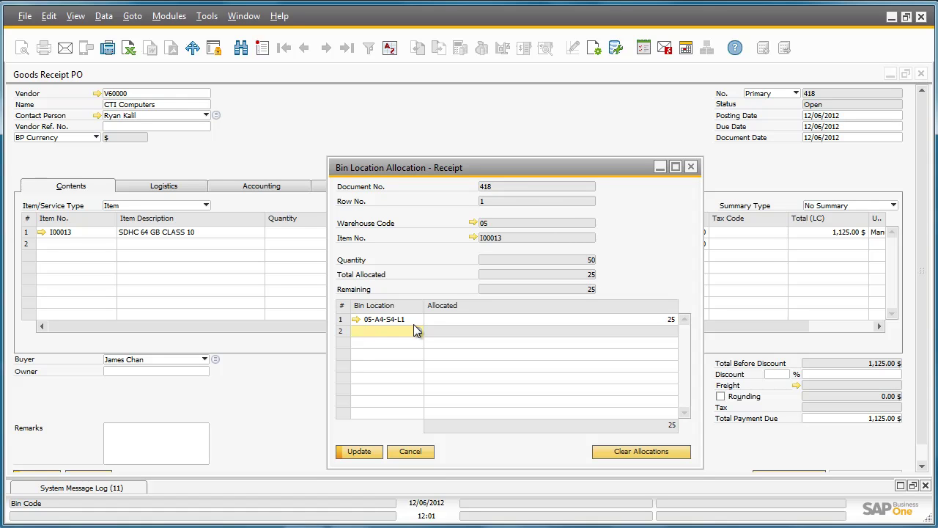
{"action": "type", "text": "05-a4-s4-l2"}
{"action": "key", "text": "Tab"}
{"action": "type", "text": "25"}
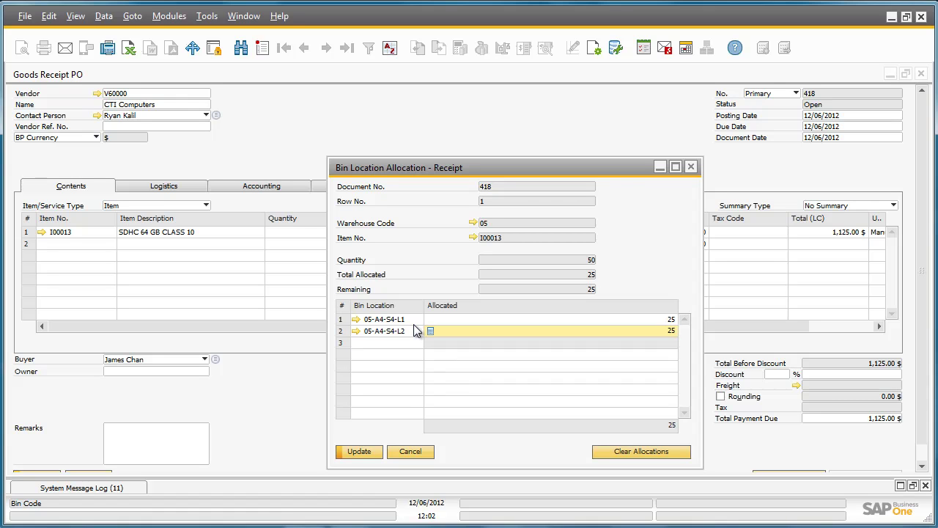
{"action": "key", "text": "Tab"}
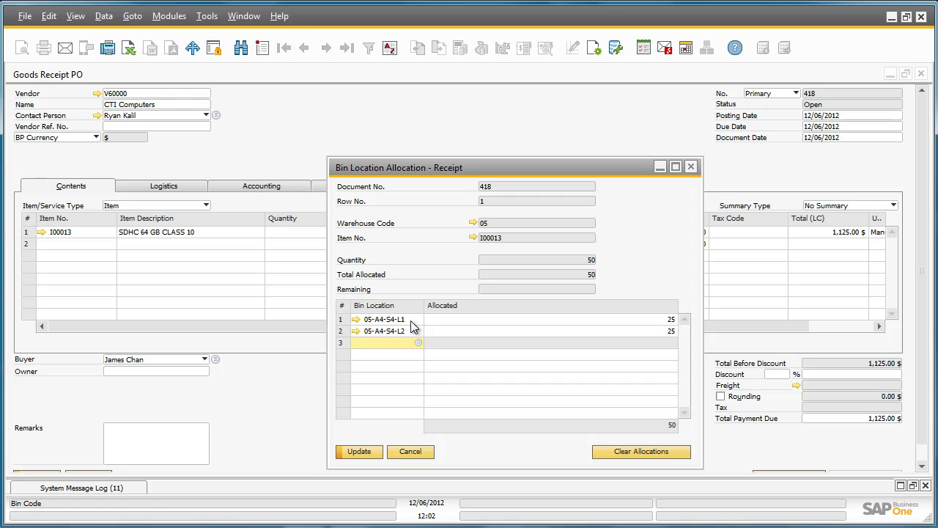
{"action": "left_click", "coordinate": [373, 450]}
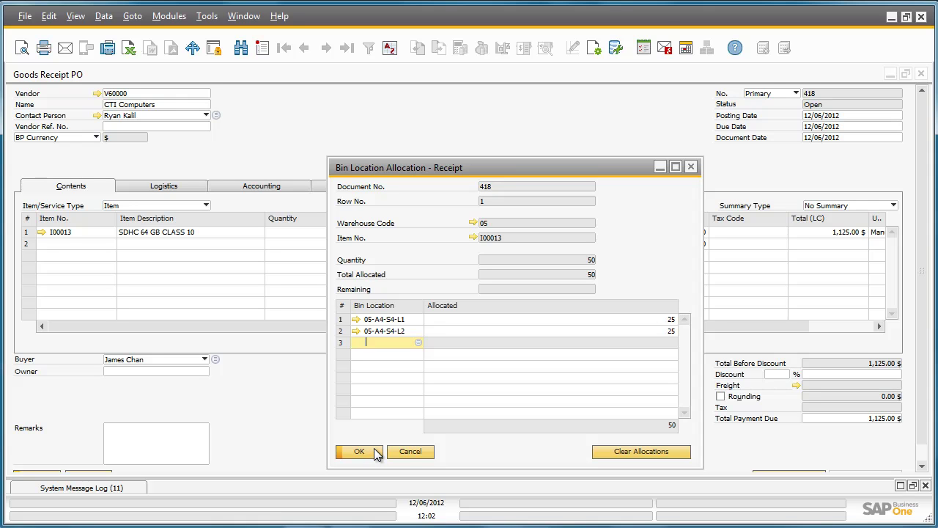
{"action": "left_click", "coordinate": [374, 452]}
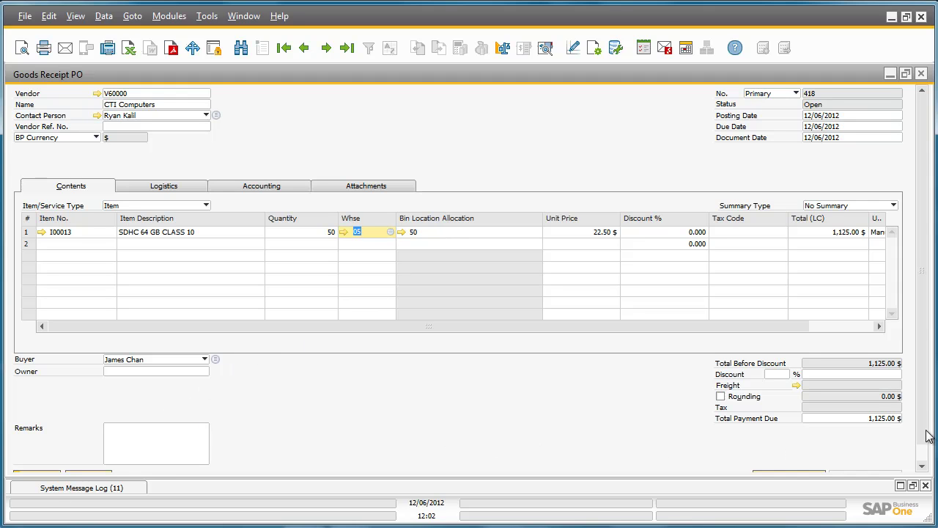
- Add goods receipt PO 418 and confirm, leaving blank receipt 419 open
{"action": "scroll", "coordinate": [927, 441], "scroll_direction": "down", "scroll_amount": 1}
{"action": "scroll", "coordinate": [927, 441], "scroll_direction": "down", "scroll_amount": 1}
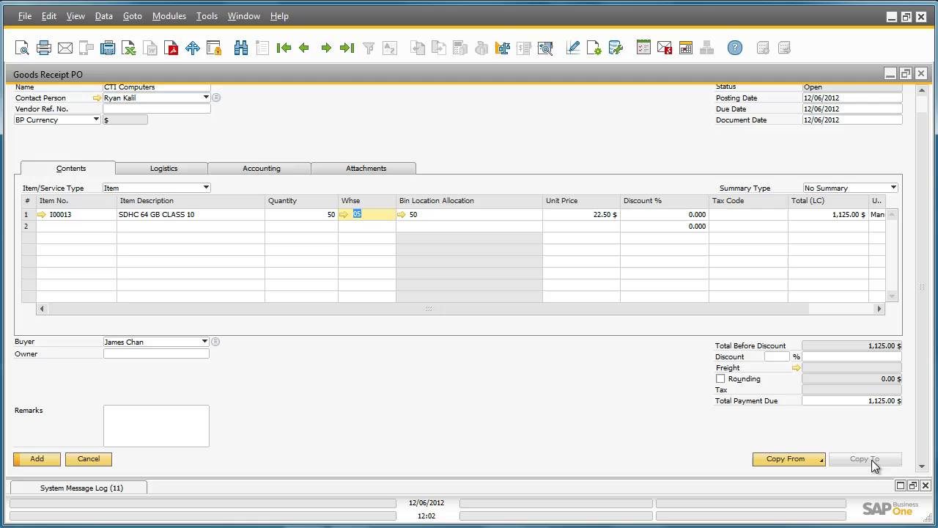
{"action": "left_click", "coordinate": [52, 460]}
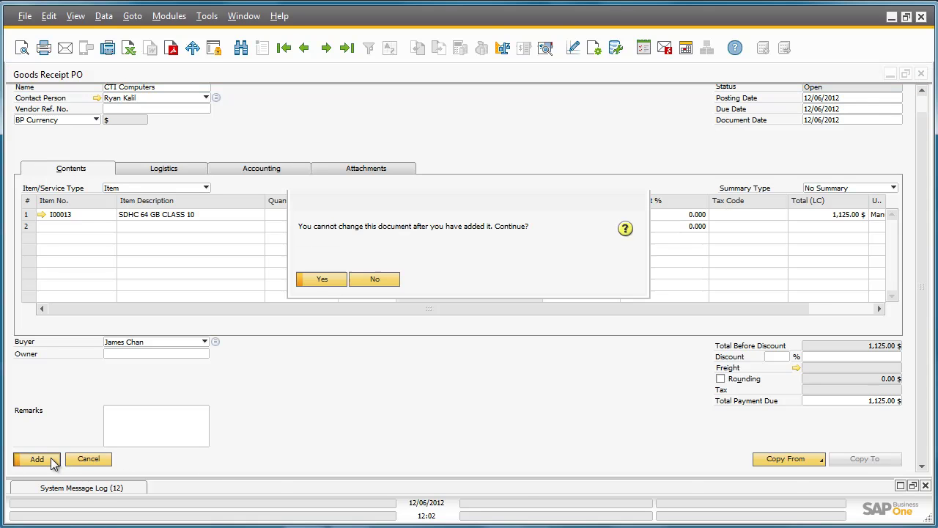
{"action": "left_click", "coordinate": [322, 279]}
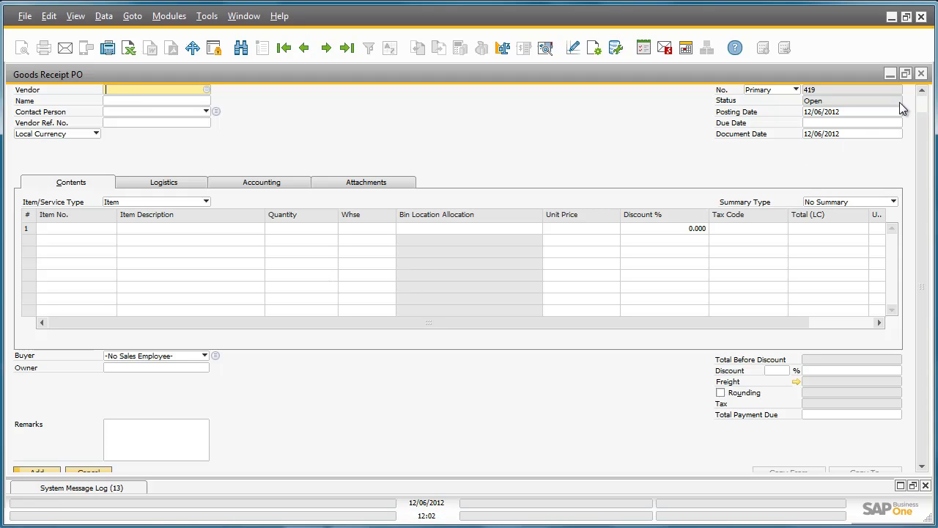
- Run the Bin Location Content List and select both 05-A4-S4-L1 and 05-A4-S4-L2 rows
{"action": "left_click", "coordinate": [921, 73]}
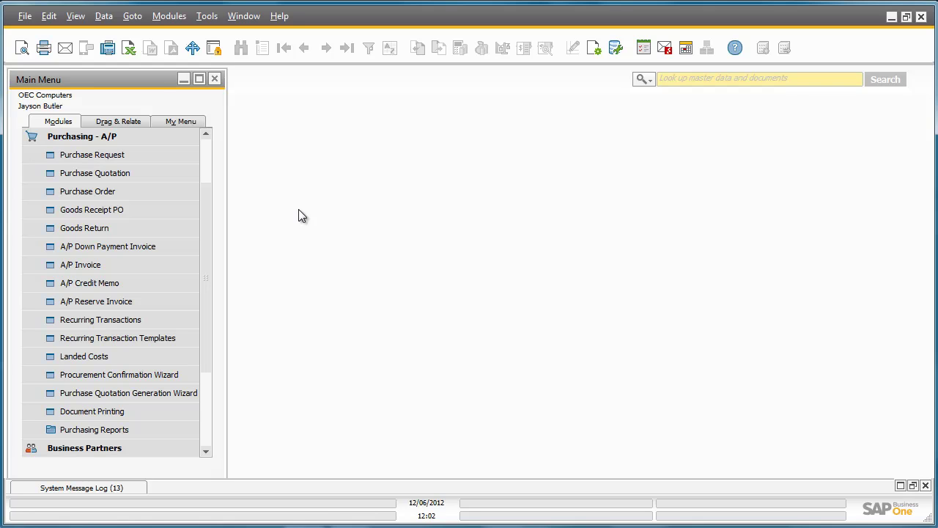
{"action": "left_click", "coordinate": [131, 139]}
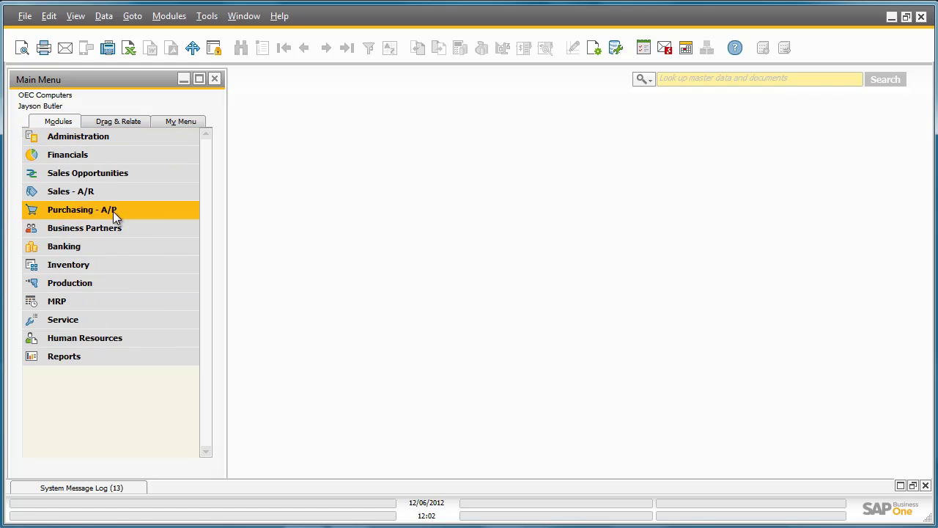
{"action": "left_click", "coordinate": [112, 261]}
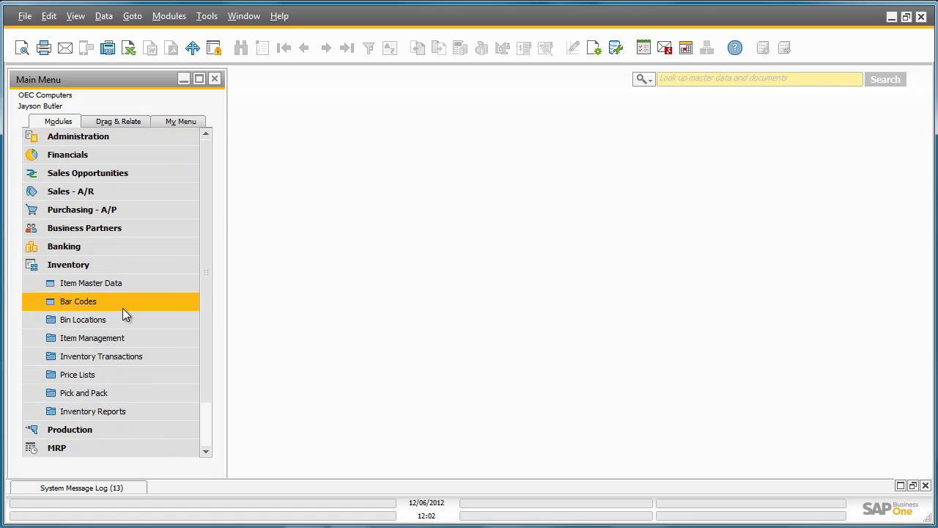
{"action": "left_click", "coordinate": [130, 411]}
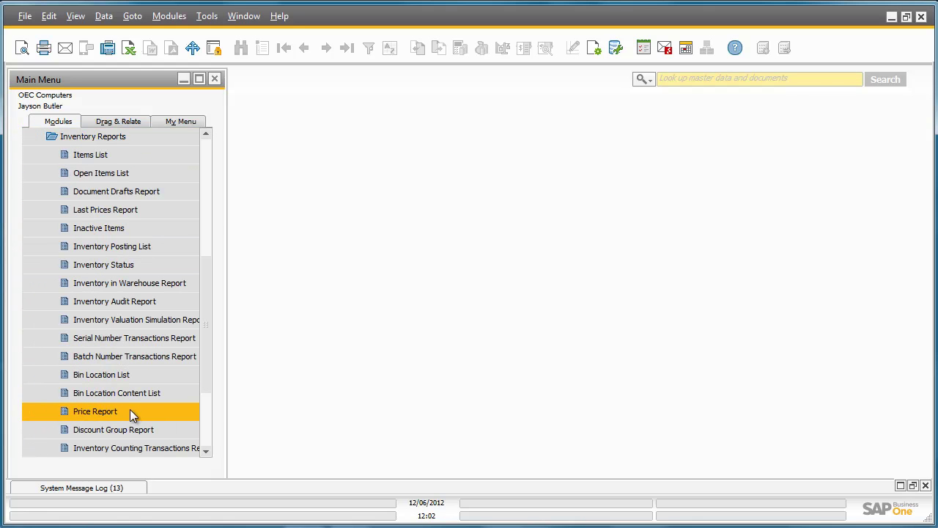
{"action": "left_click", "coordinate": [176, 390]}
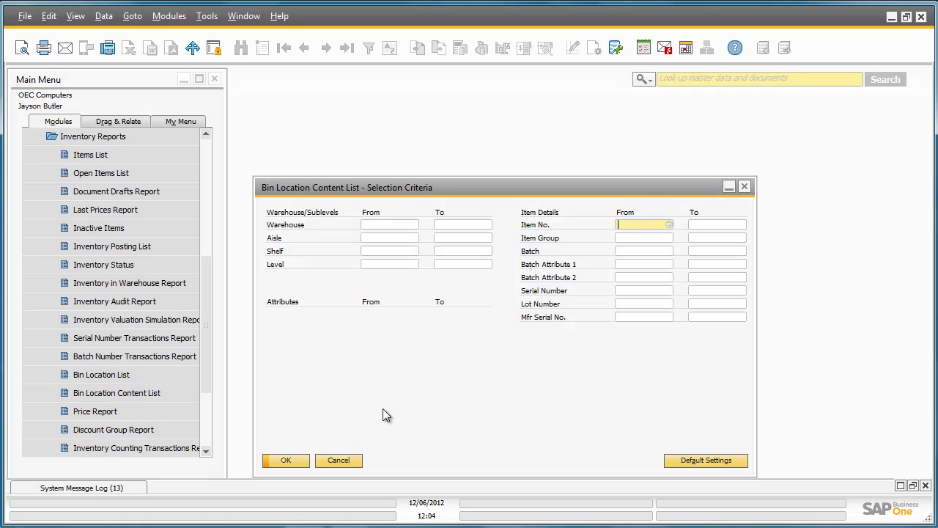
{"action": "left_click", "coordinate": [294, 460]}
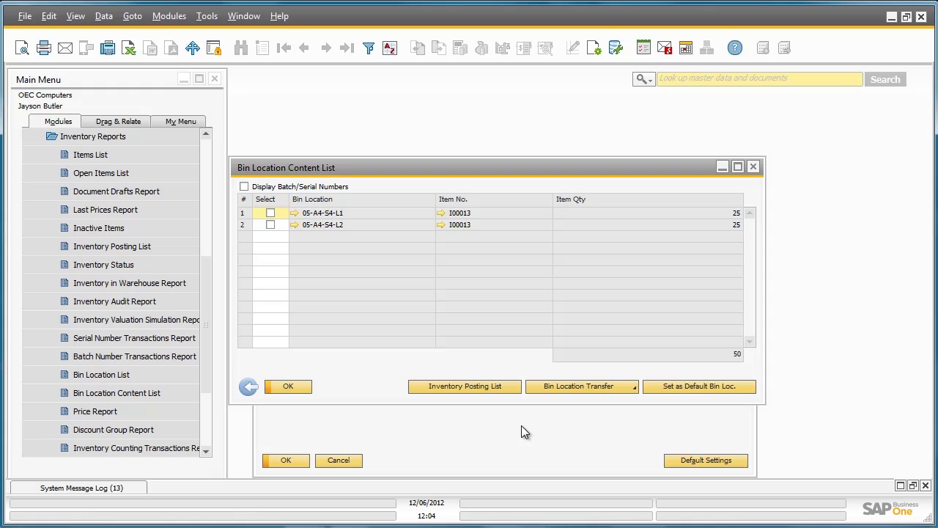
{"action": "left_click", "coordinate": [270, 213]}
{"action": "left_click", "coordinate": [270, 225]}
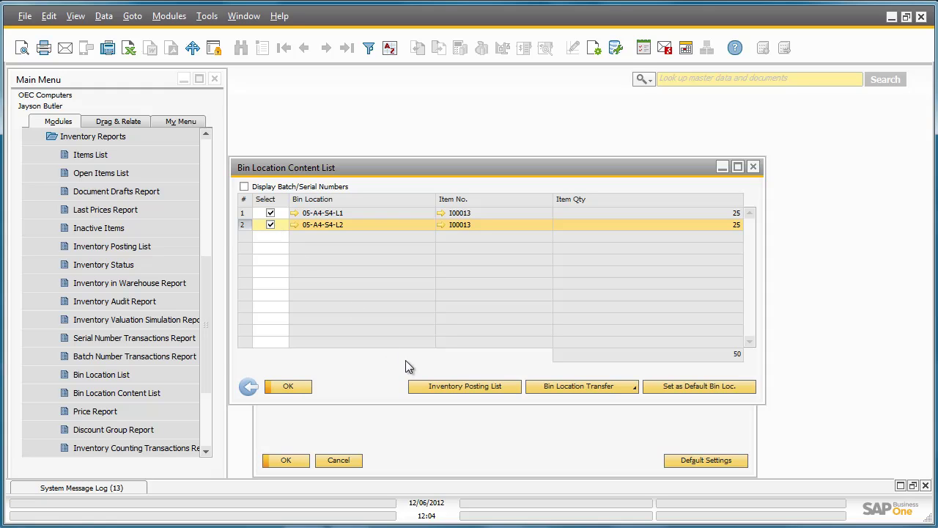
{"action": "left_click", "coordinate": [510, 388]}
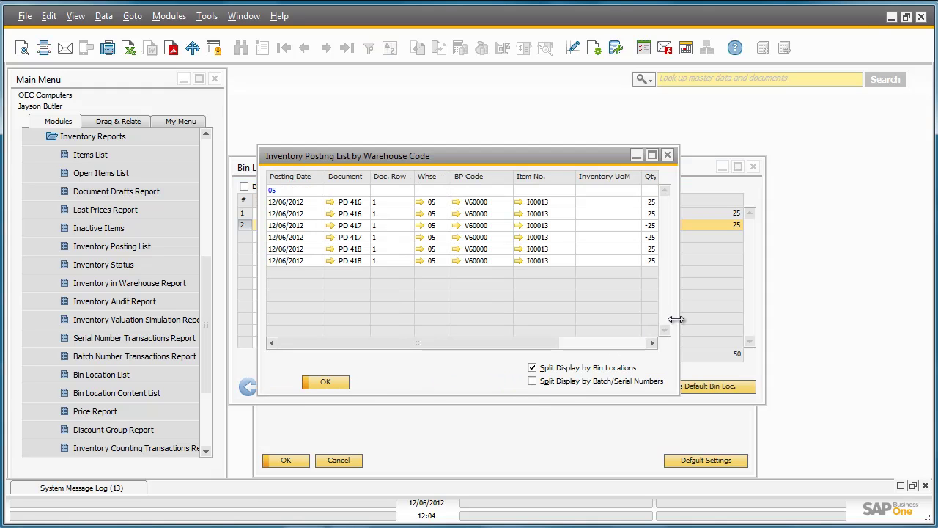
{"action": "left_click_drag", "start_coordinate": [682, 321], "coordinate": [823, 321]}
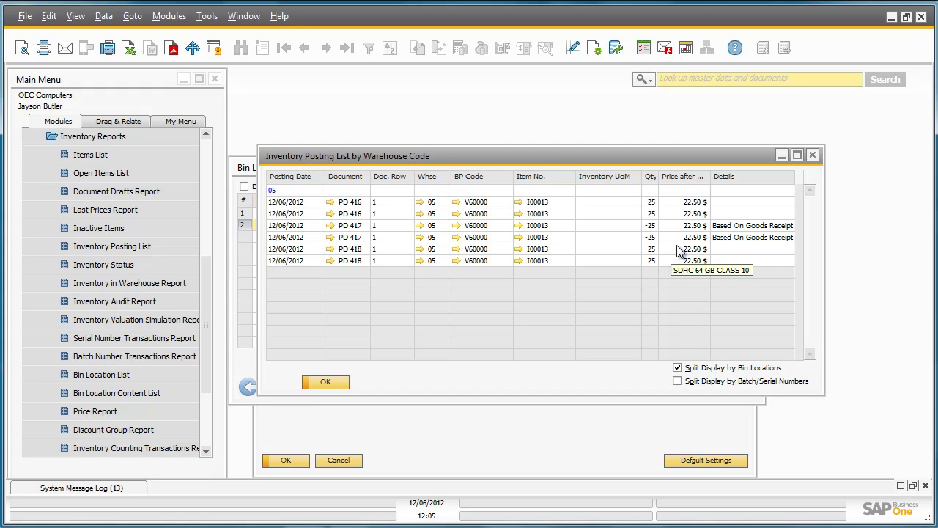
{"action": "left_click", "coordinate": [326, 383]}
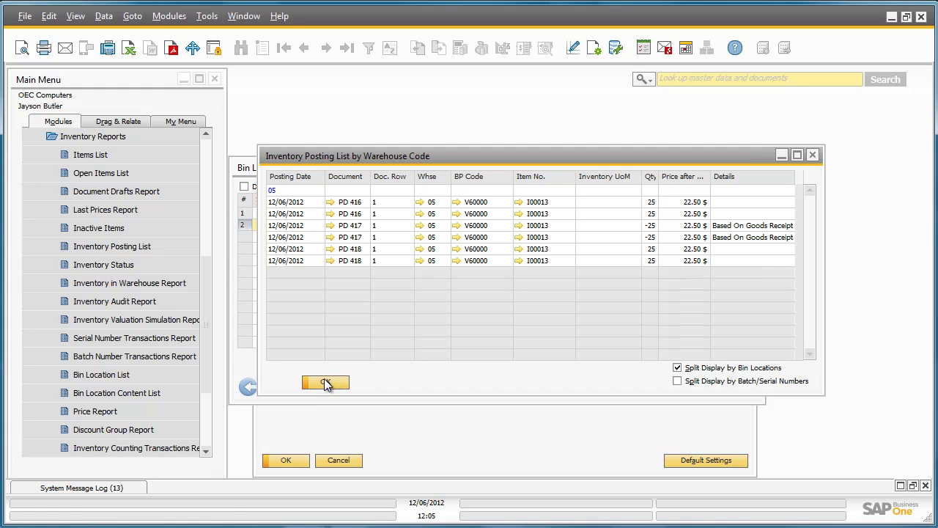
- Start a sales order for customer Parameter Technology (C23900) with delivery date 12/06/2012
{"action": "left_click", "coordinate": [295, 388]}
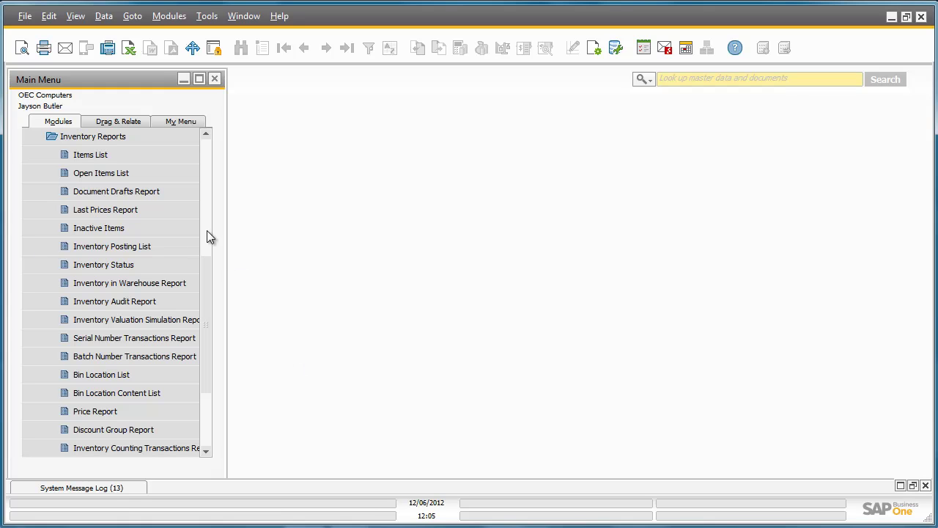
{"action": "left_click", "coordinate": [146, 139]}
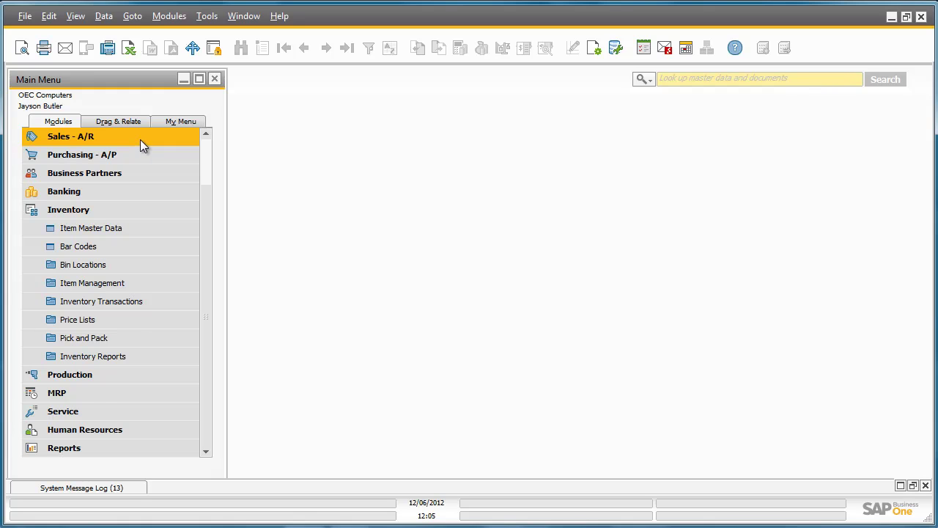
{"action": "left_click", "coordinate": [140, 139]}
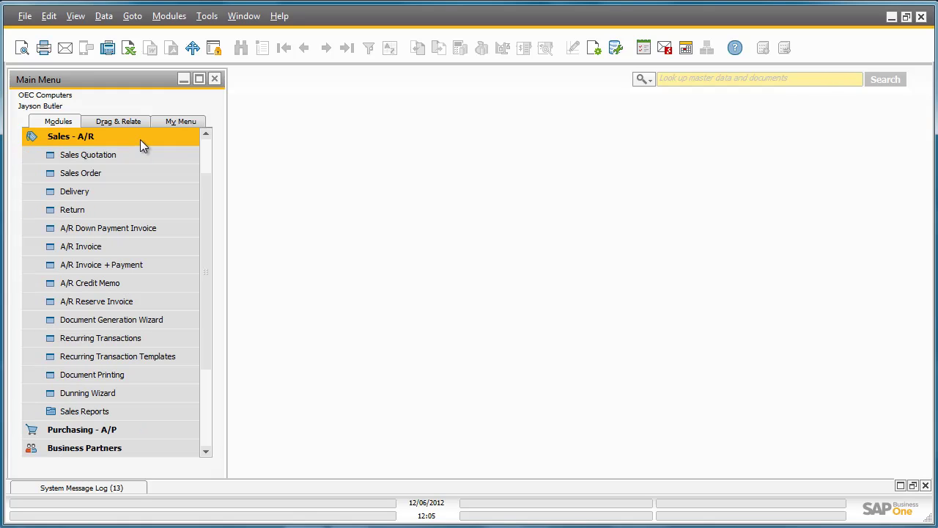
{"action": "left_click", "coordinate": [143, 172]}
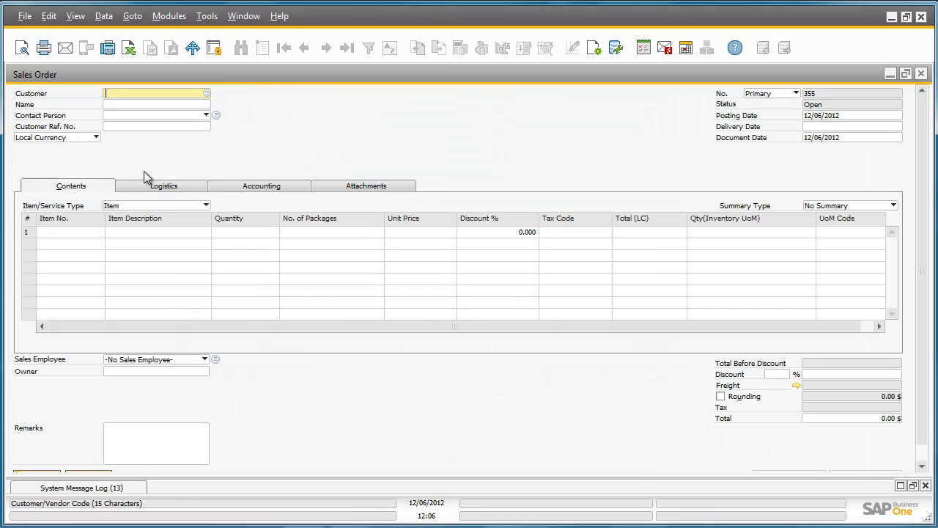
{"action": "left_click", "coordinate": [206, 95]}
{"action": "left_click", "coordinate": [317, 315]}
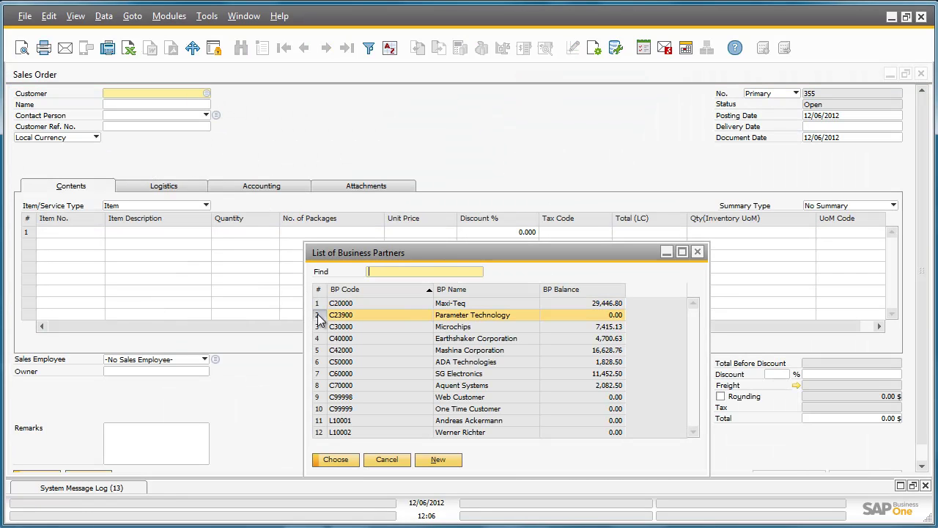
{"action": "left_click", "coordinate": [342, 460]}
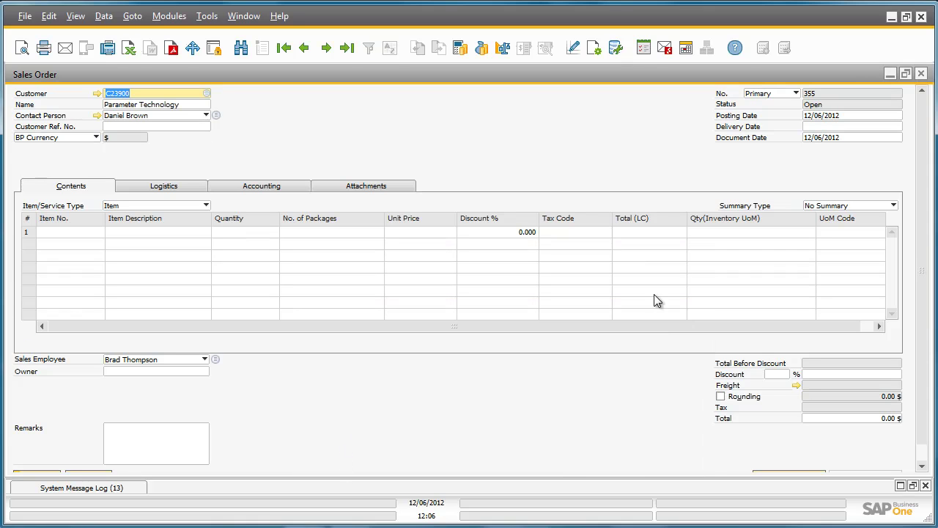
{"action": "left_click", "coordinate": [828, 127]}
{"action": "type", "text": "6"}
{"action": "key", "text": "Tab"}
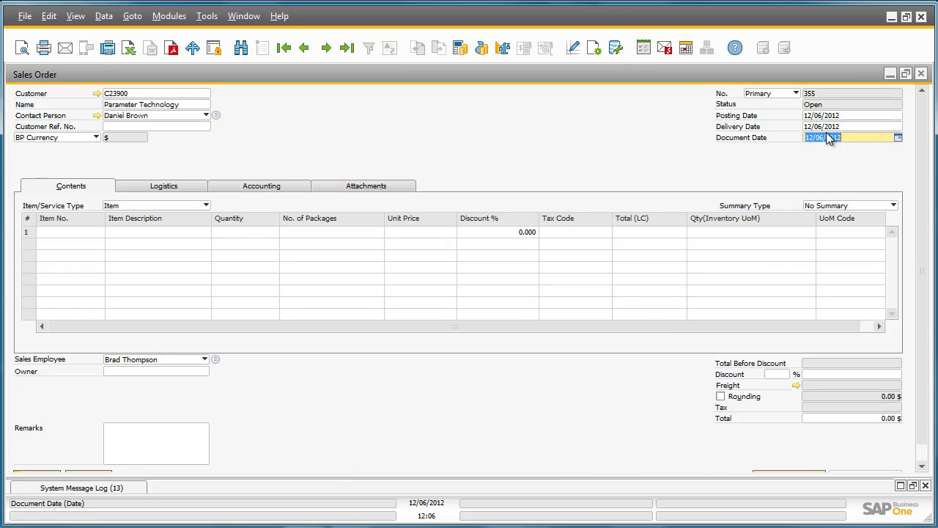
- Add 30 SDHC 64 GB CLASS 10 cards to the order and save it
{"action": "left_click", "coordinate": [81, 235]}
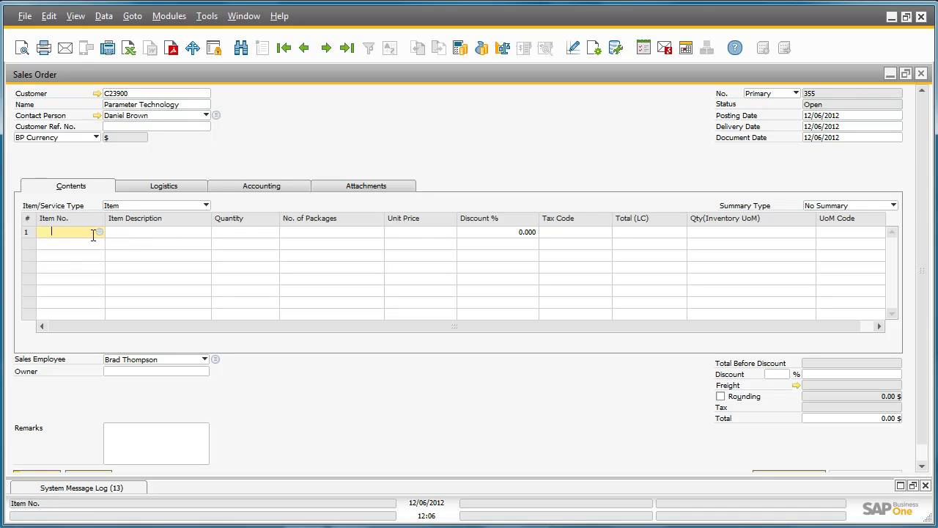
{"action": "left_click", "coordinate": [99, 232]}
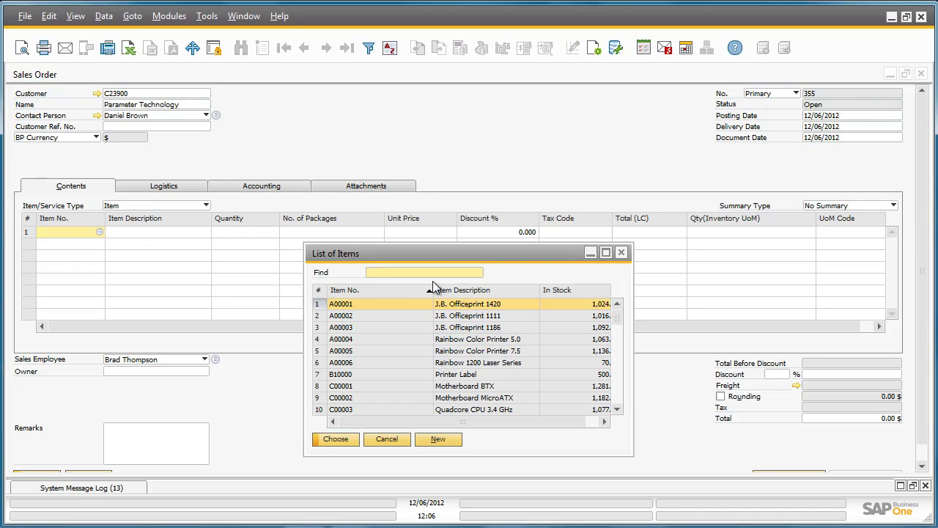
{"action": "double_click", "coordinate": [459, 291]}
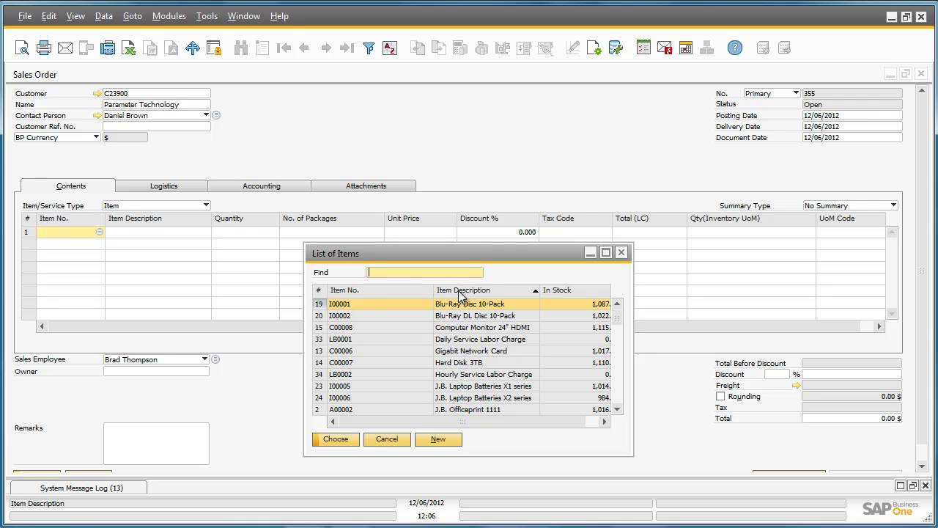
{"action": "type", "text": "SD"}
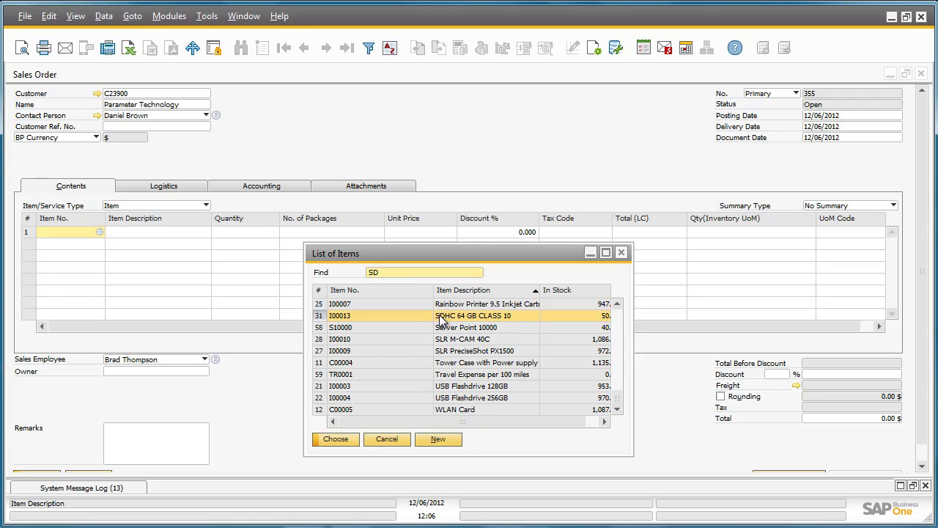
{"action": "double_click", "coordinate": [442, 317]}
{"action": "left_click", "coordinate": [270, 233]}
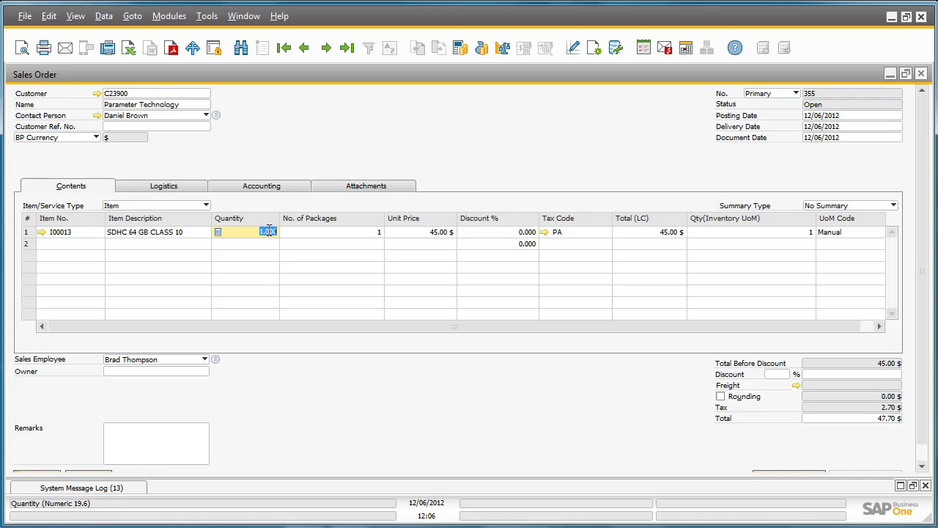
{"action": "type", "text": "30"}
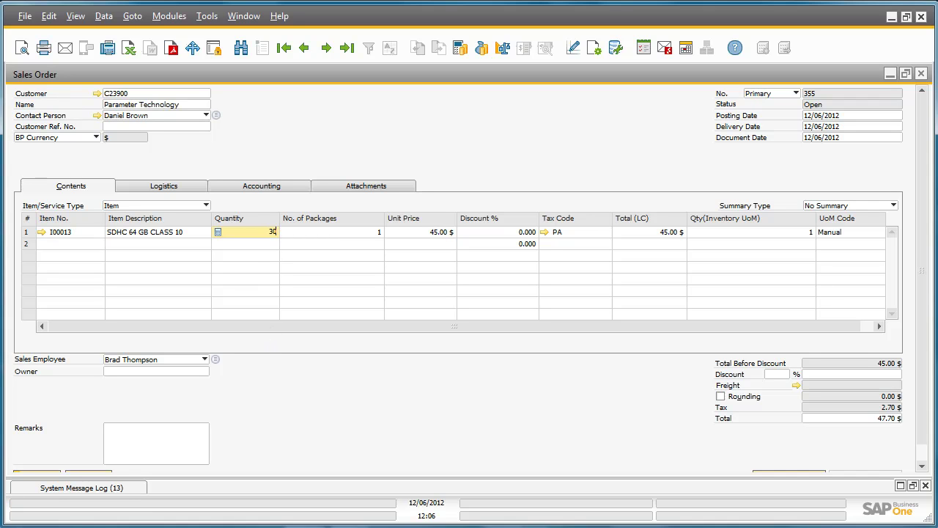
{"action": "scroll", "coordinate": [927, 284], "scroll_direction": "down", "scroll_amount": 1}
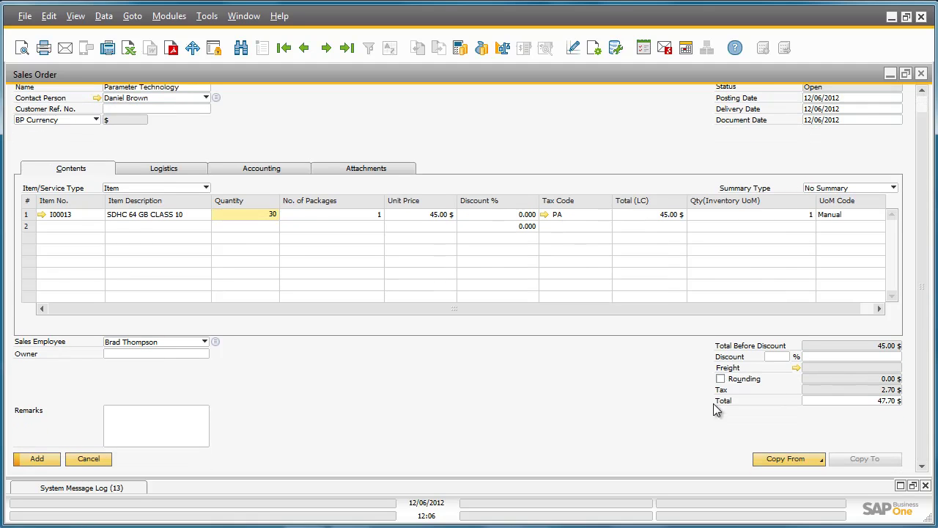
{"action": "left_click", "coordinate": [55, 459]}
{"action": "left_click", "coordinate": [54, 460]}
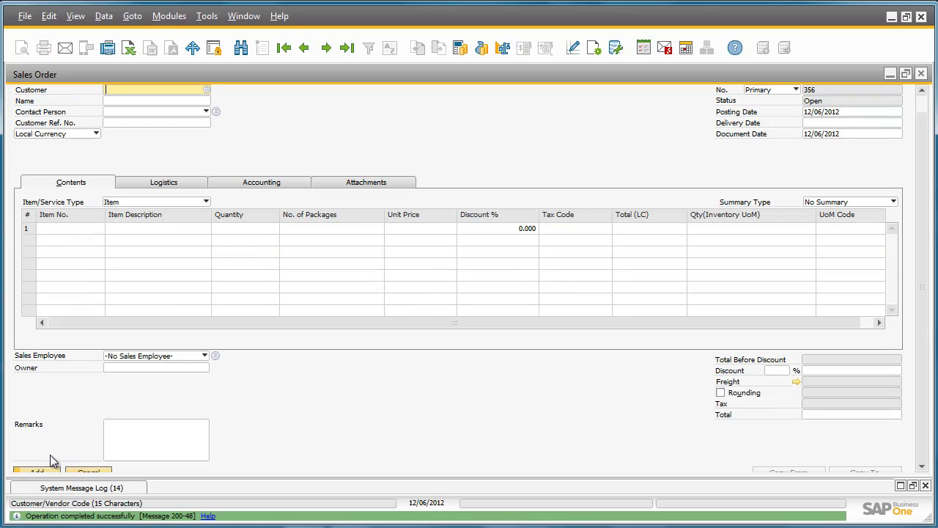
- Open Pick and Pack Manager for orders posted from and to today's date, 12/06/2012
{"action": "left_click", "coordinate": [921, 74]}
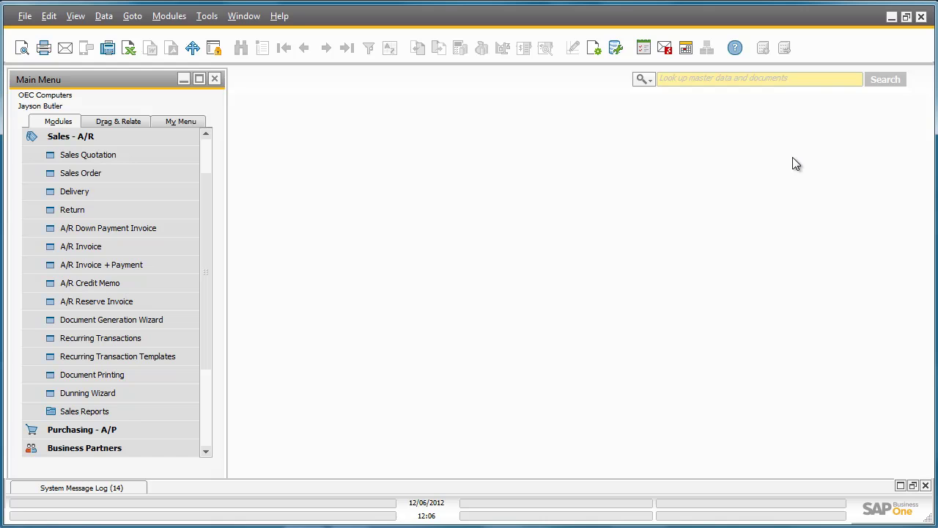
{"action": "left_click", "coordinate": [180, 138]}
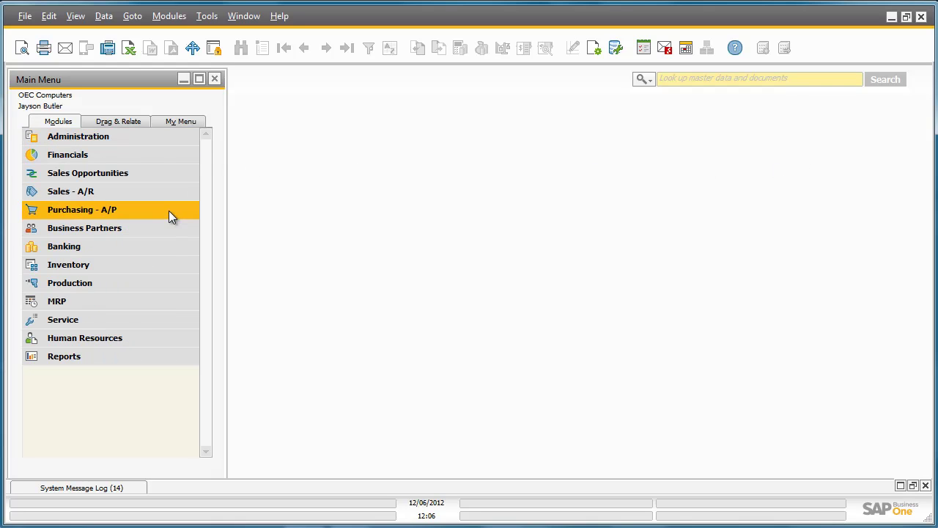
{"action": "left_click", "coordinate": [171, 265]}
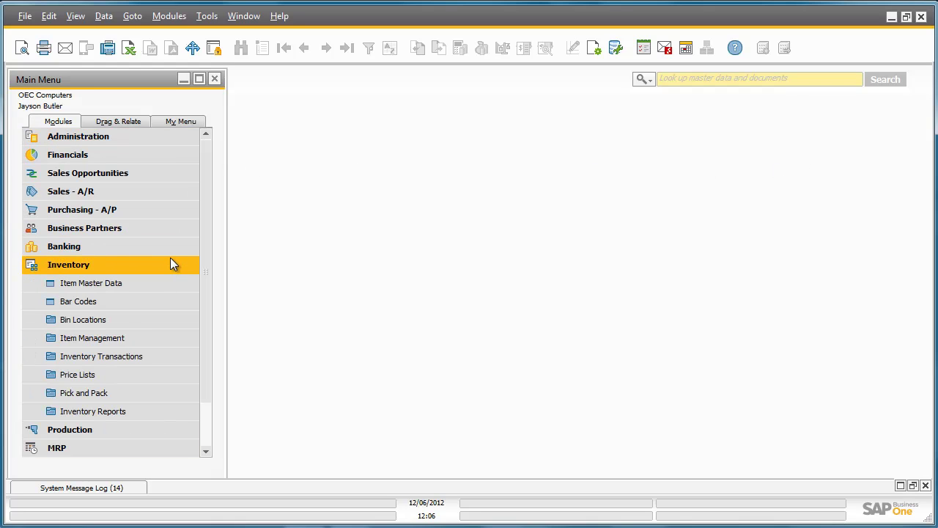
{"action": "left_click", "coordinate": [160, 394]}
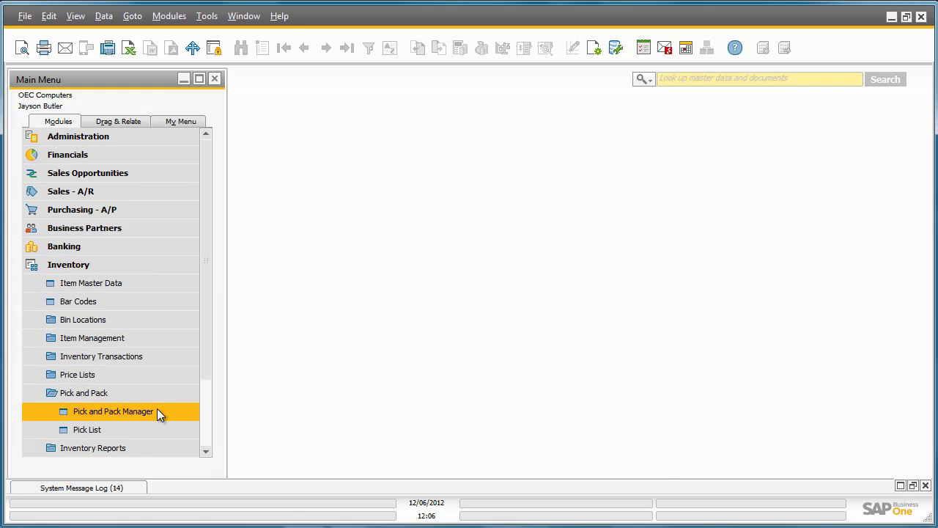
{"action": "left_click", "coordinate": [156, 411]}
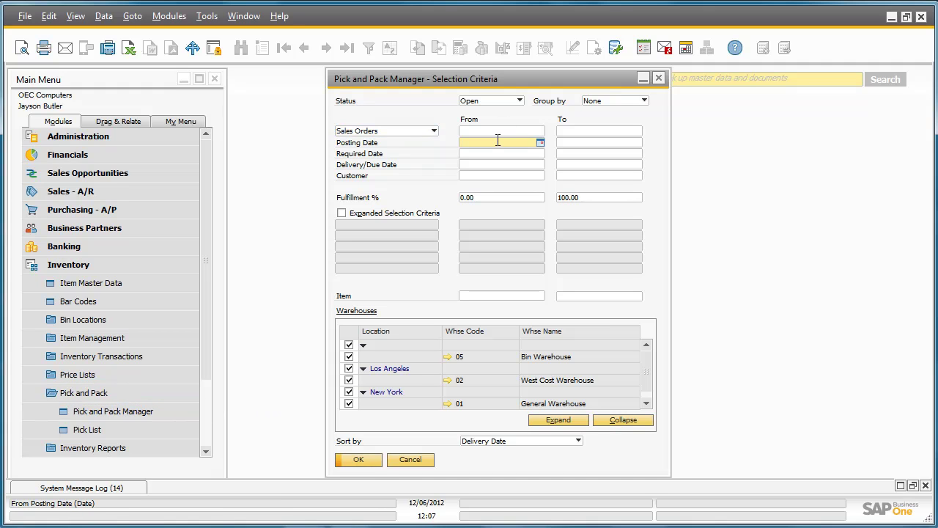
{"action": "type", "text": "t"}
{"action": "key", "text": "Tab"}
{"action": "type", "text": "t"}
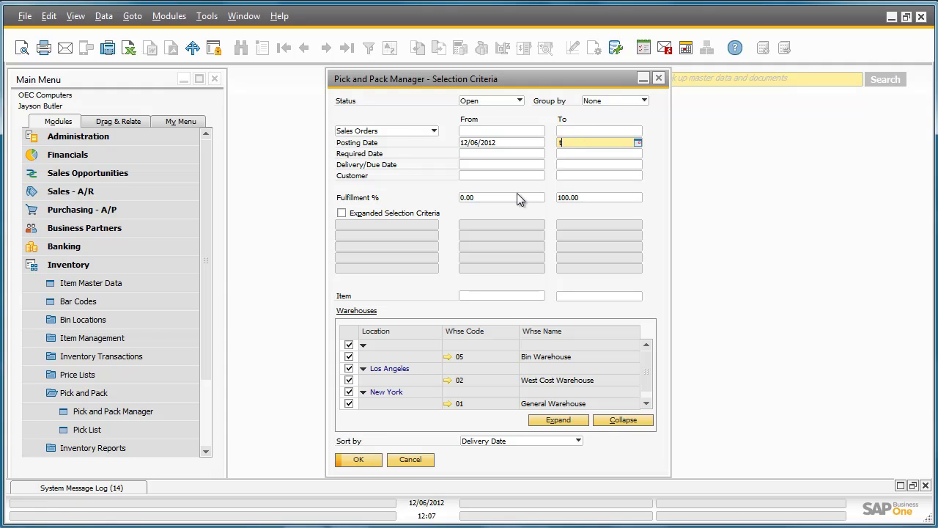
{"action": "key", "text": "Tab"}
{"action": "left_click", "coordinate": [358, 460]}
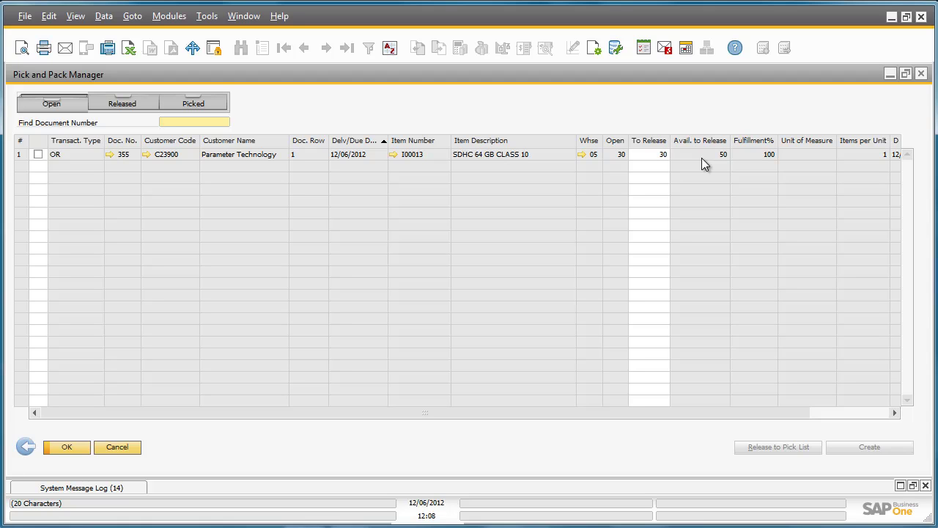
- Tick order 355's line for 30 SDHC 64 GB CLASS 10 cards on the Open tab
{"action": "left_click", "coordinate": [37, 156]}
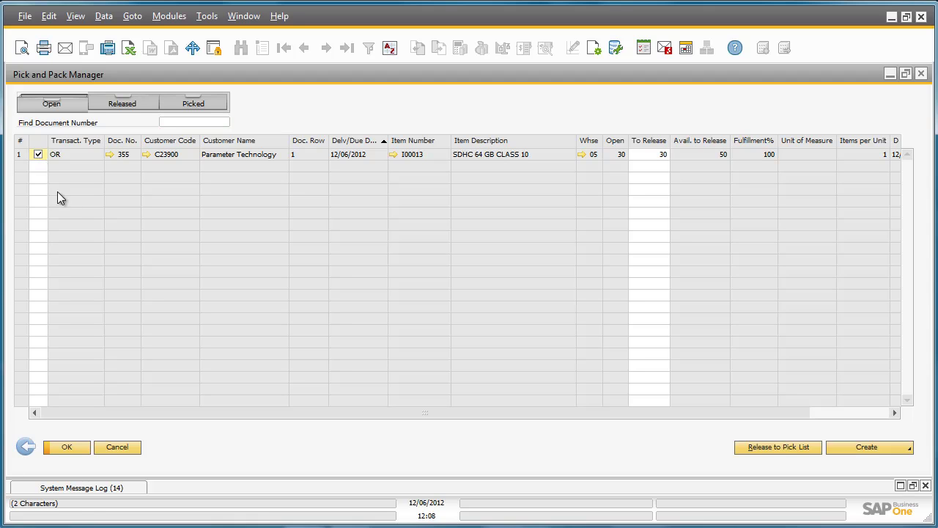
- Release order 355 to pick list 1, keeping default bin and allocation settings
{"action": "left_click", "coordinate": [757, 447]}
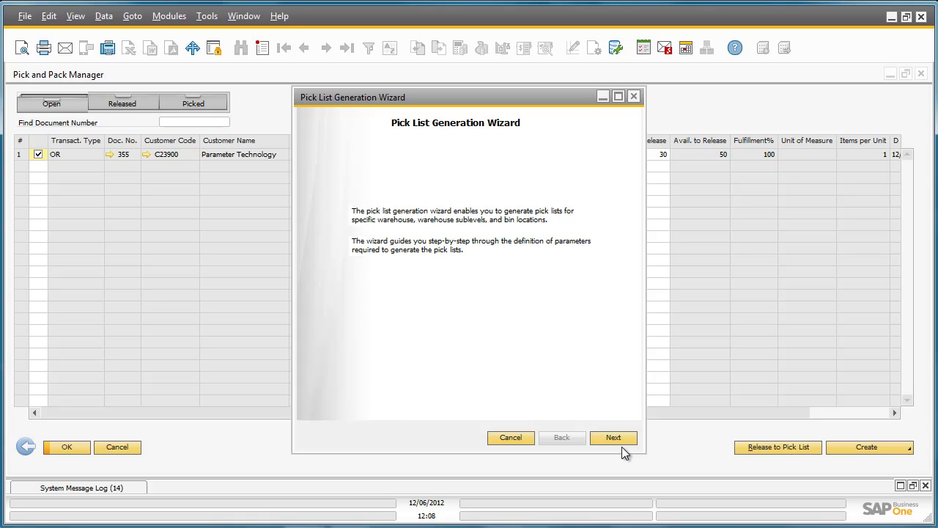
{"action": "left_click", "coordinate": [621, 438]}
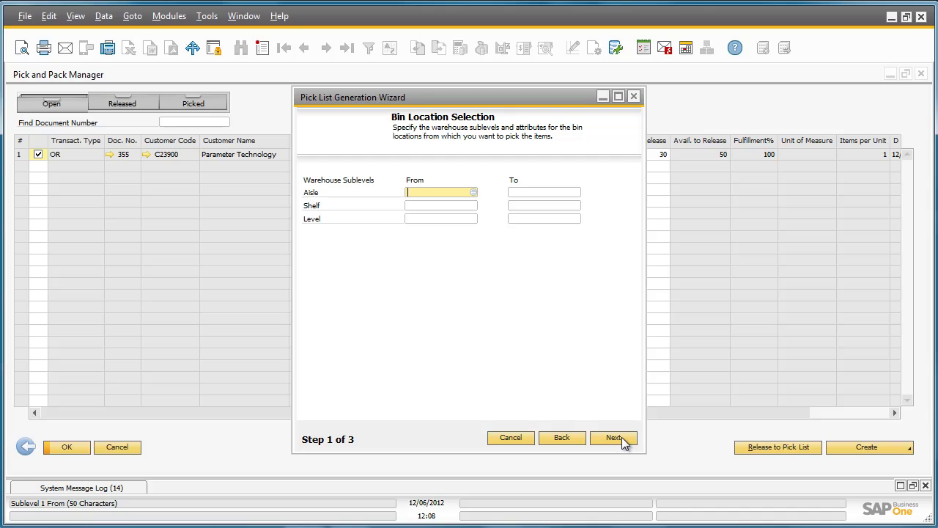
{"action": "left_click", "coordinate": [621, 437]}
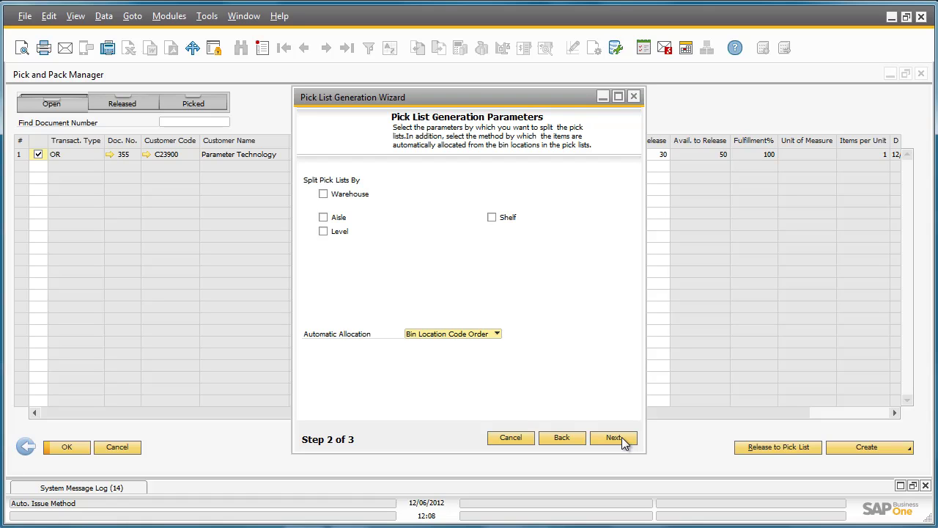
{"action": "left_click", "coordinate": [622, 437]}
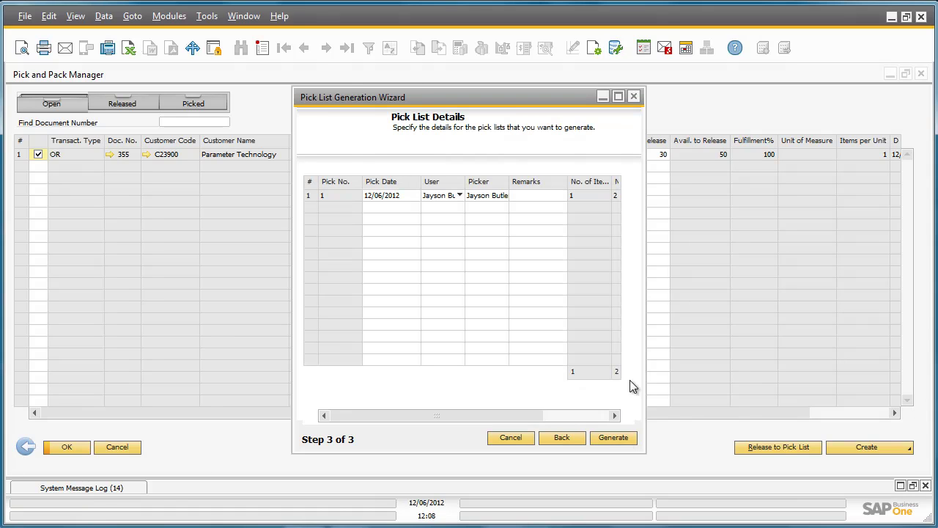
{"action": "left_click", "coordinate": [618, 97]}
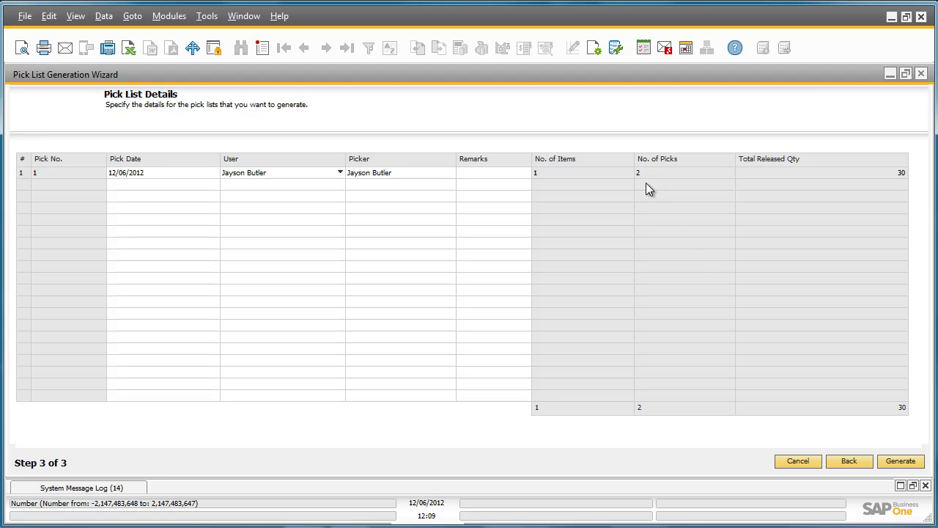
{"action": "left_click", "coordinate": [898, 462]}
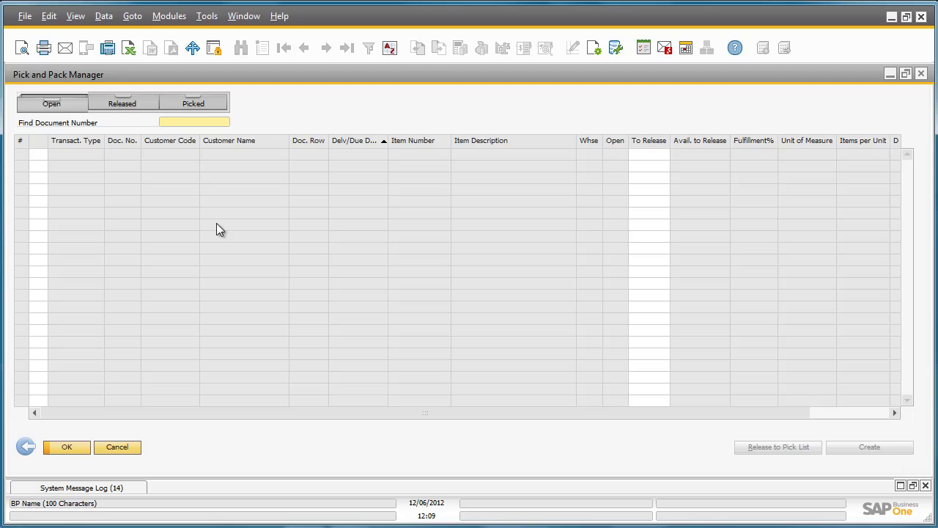
- Select pick list 1 on the Released tab and open it
{"action": "left_click", "coordinate": [118, 102]}
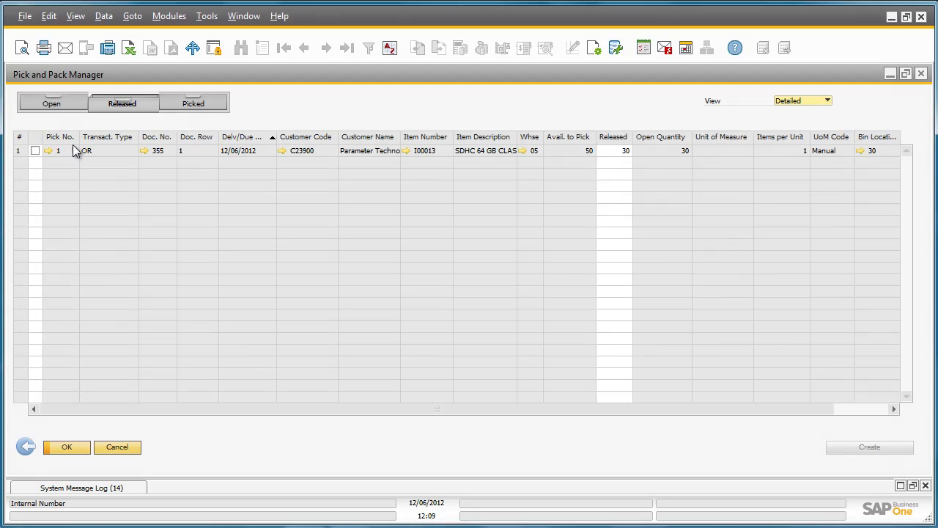
{"action": "left_click", "coordinate": [35, 150]}
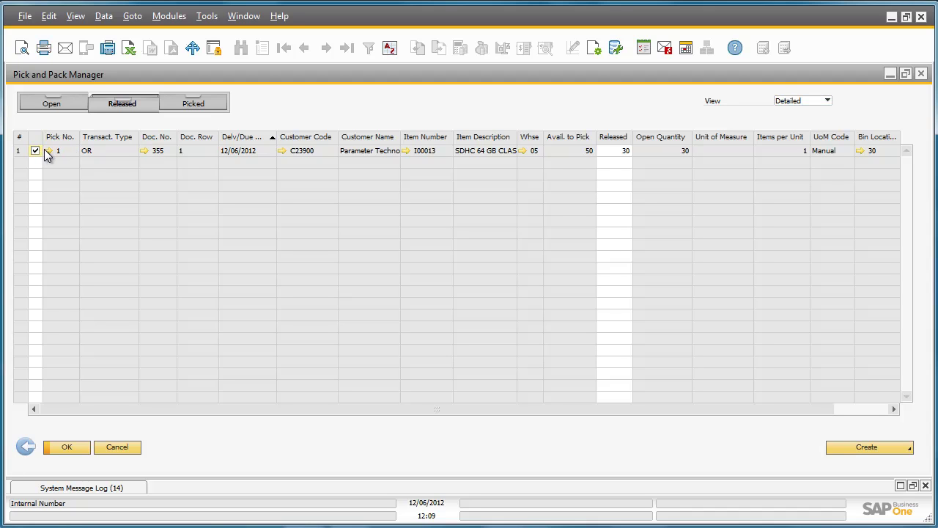
{"action": "left_click", "coordinate": [49, 151]}
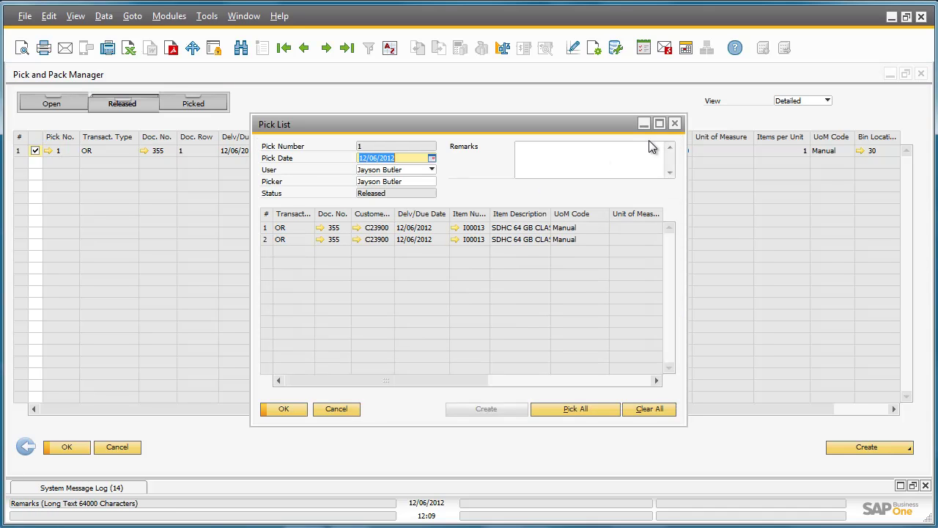
- Pick all 30 cards, 25 from 05-A4-S4-L1 and 5 from 05-A4-S4-L2, and save
{"action": "left_click", "coordinate": [661, 123]}
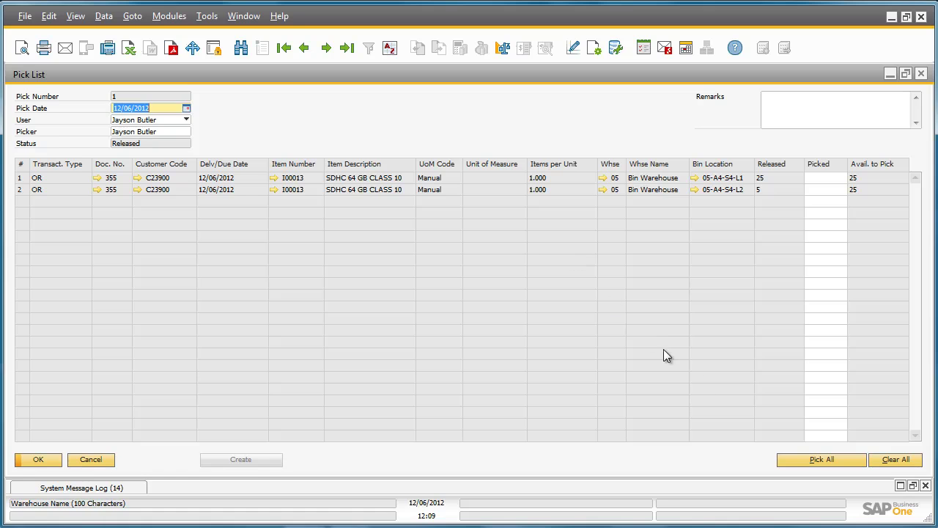
{"action": "left_click", "coordinate": [828, 460]}
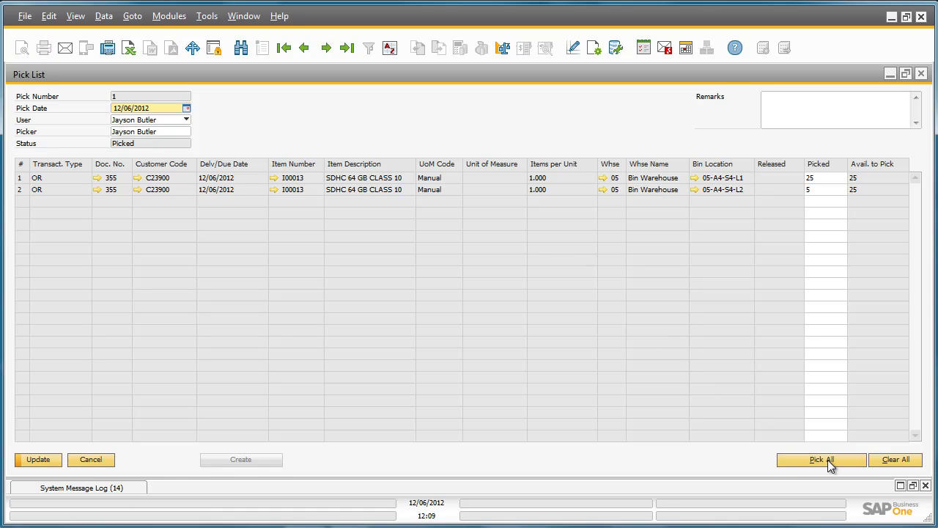
{"action": "left_click", "coordinate": [828, 460]}
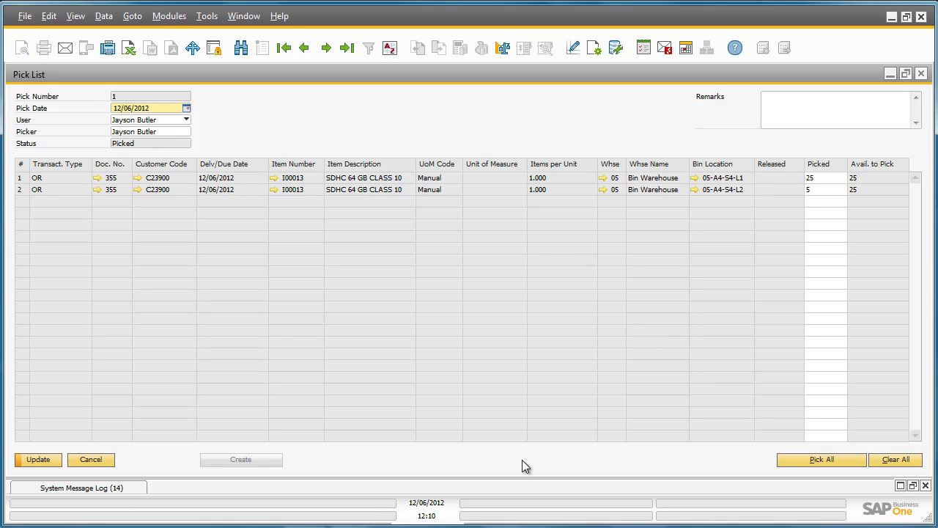
{"action": "left_click", "coordinate": [39, 460]}
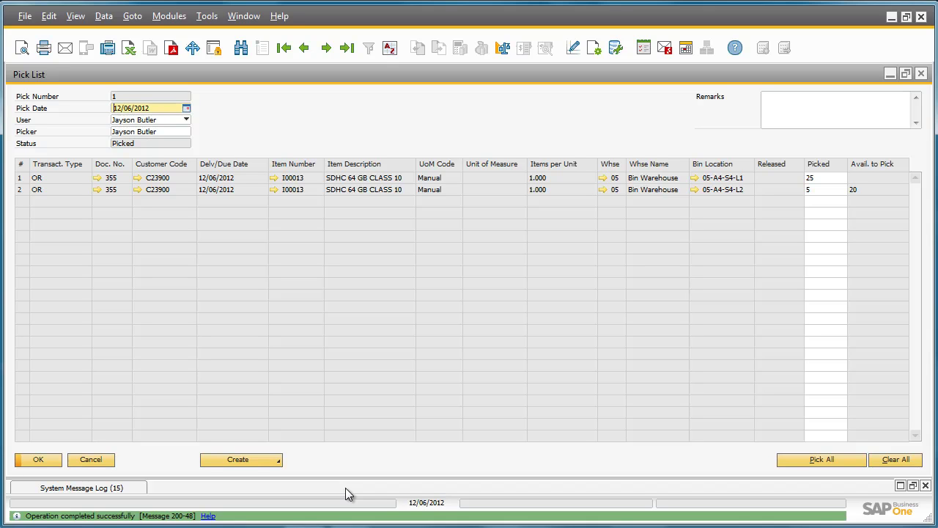
{"action": "left_click", "coordinate": [267, 460]}
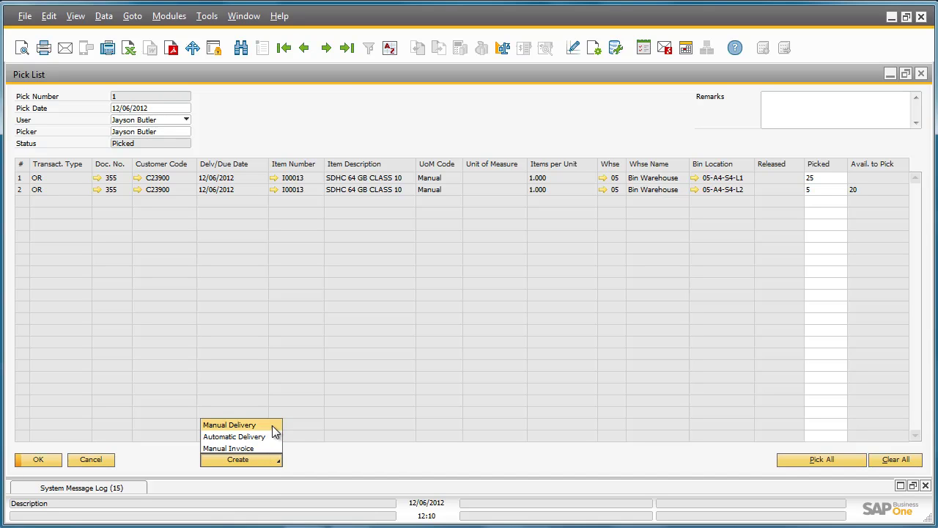
- Choose Manual Delivery from the Pick List's Create menu to build a delivery for sales order 355
{"action": "left_click", "coordinate": [272, 424]}
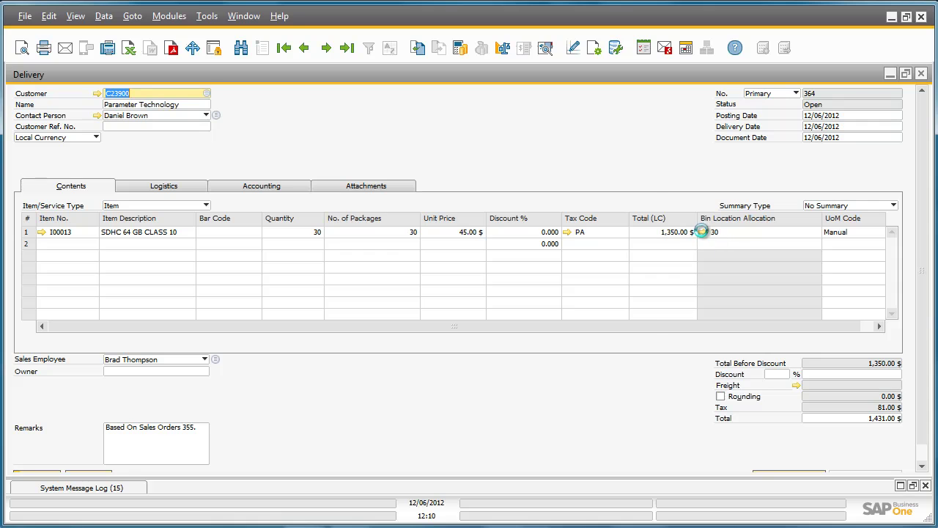
{"action": "left_click", "coordinate": [702, 232]}
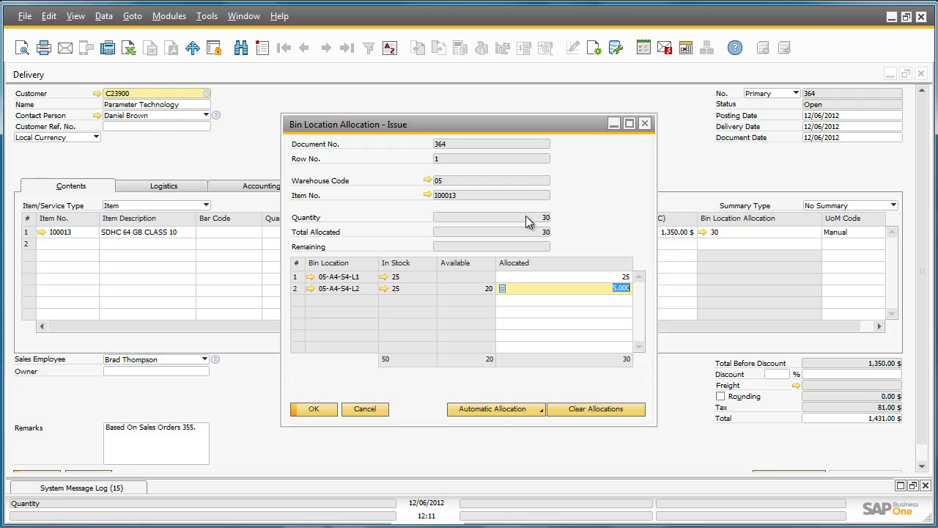
{"action": "left_click", "coordinate": [314, 408]}
- Add the delivery for 30 I00013 cards totalling 1,431.00 $ and confirm with Yes
{"action": "scroll", "coordinate": [313, 406], "scroll_direction": "down", "scroll_amount": 1}
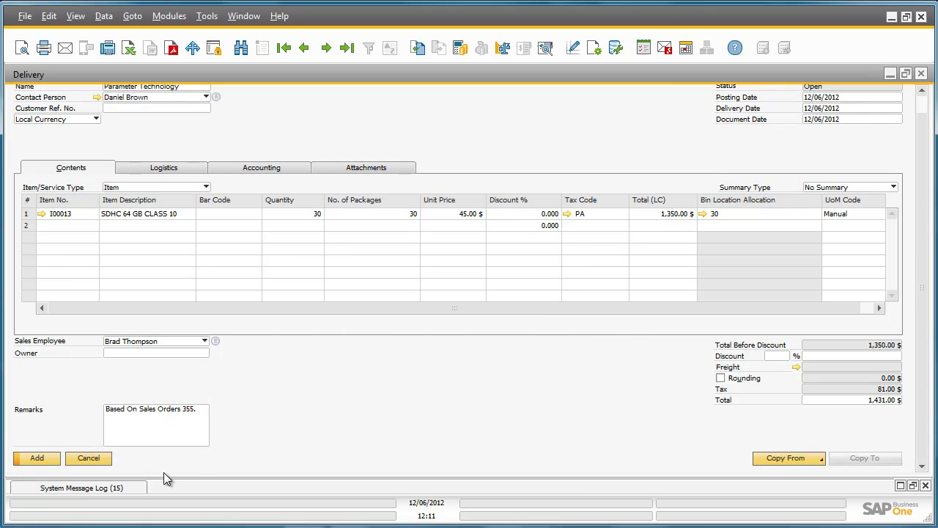
{"action": "left_click", "coordinate": [37, 457]}
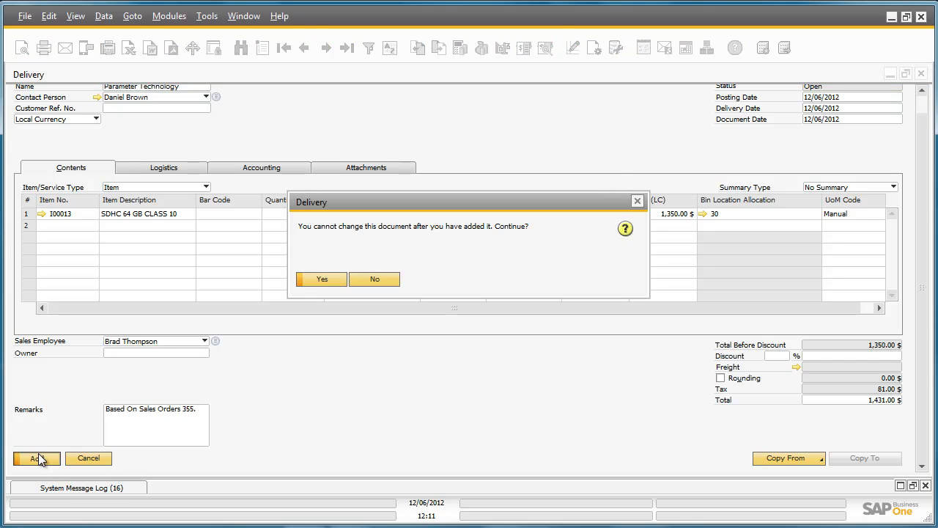
{"action": "left_click", "coordinate": [324, 279]}
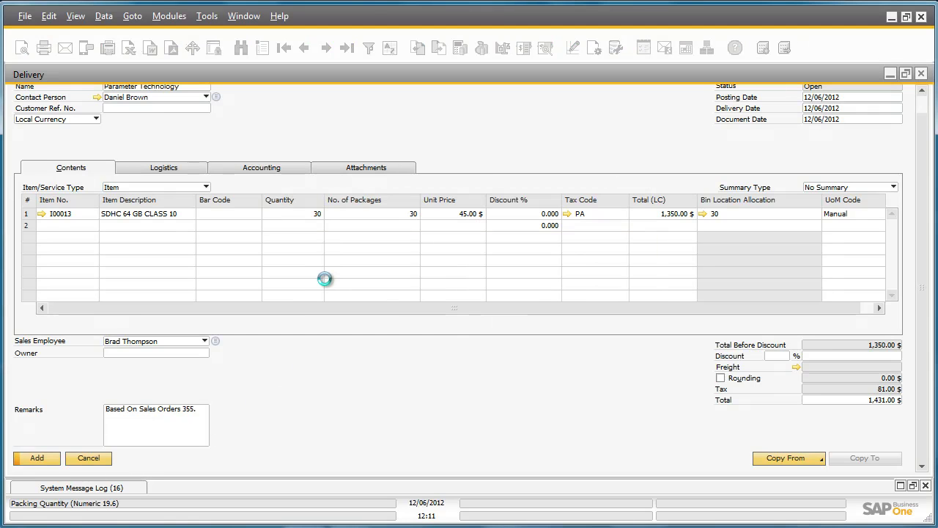